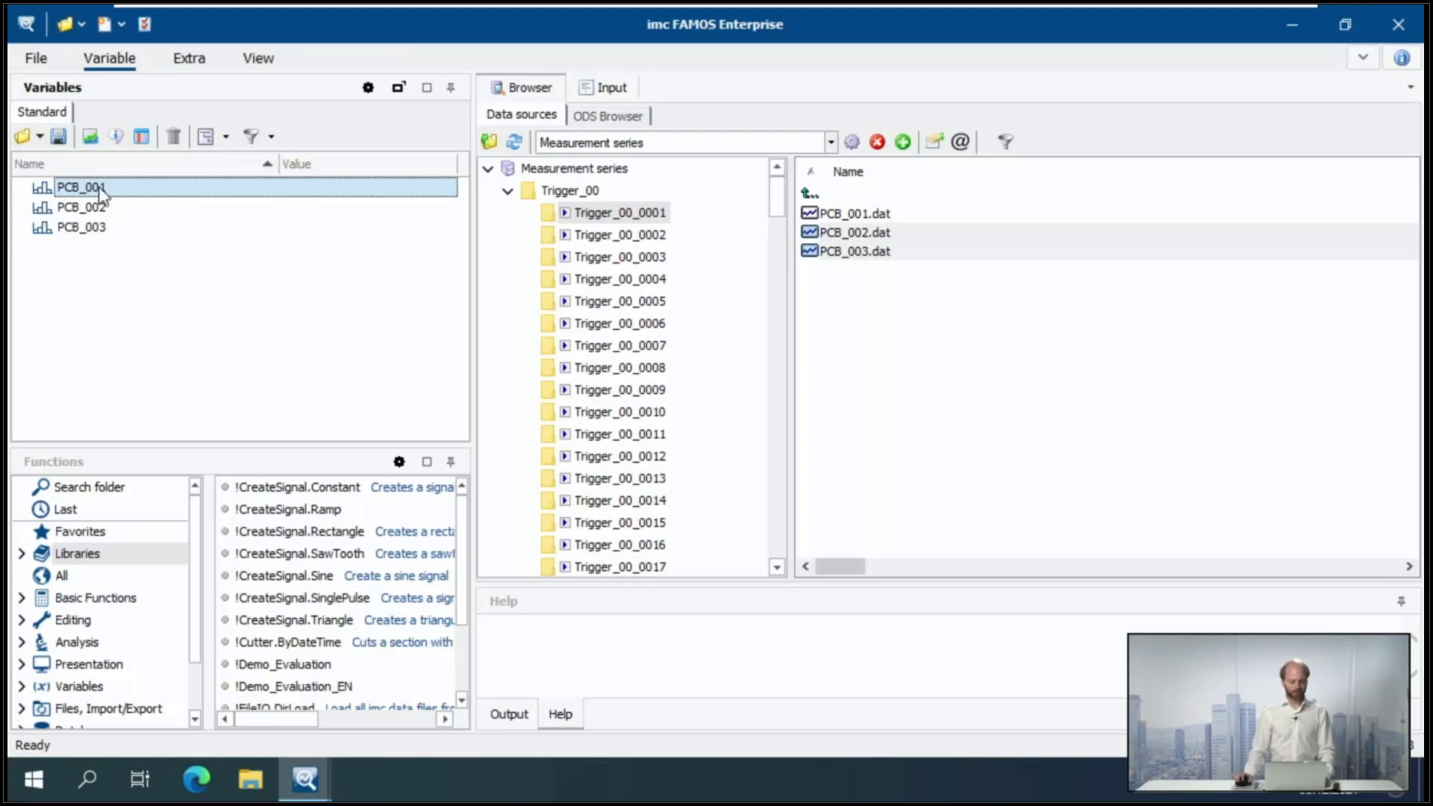
# - Display PCB_001 in a curve window, and move and enlarge the window so the whole signal is clearly readable
pyautogui.click(90, 136)
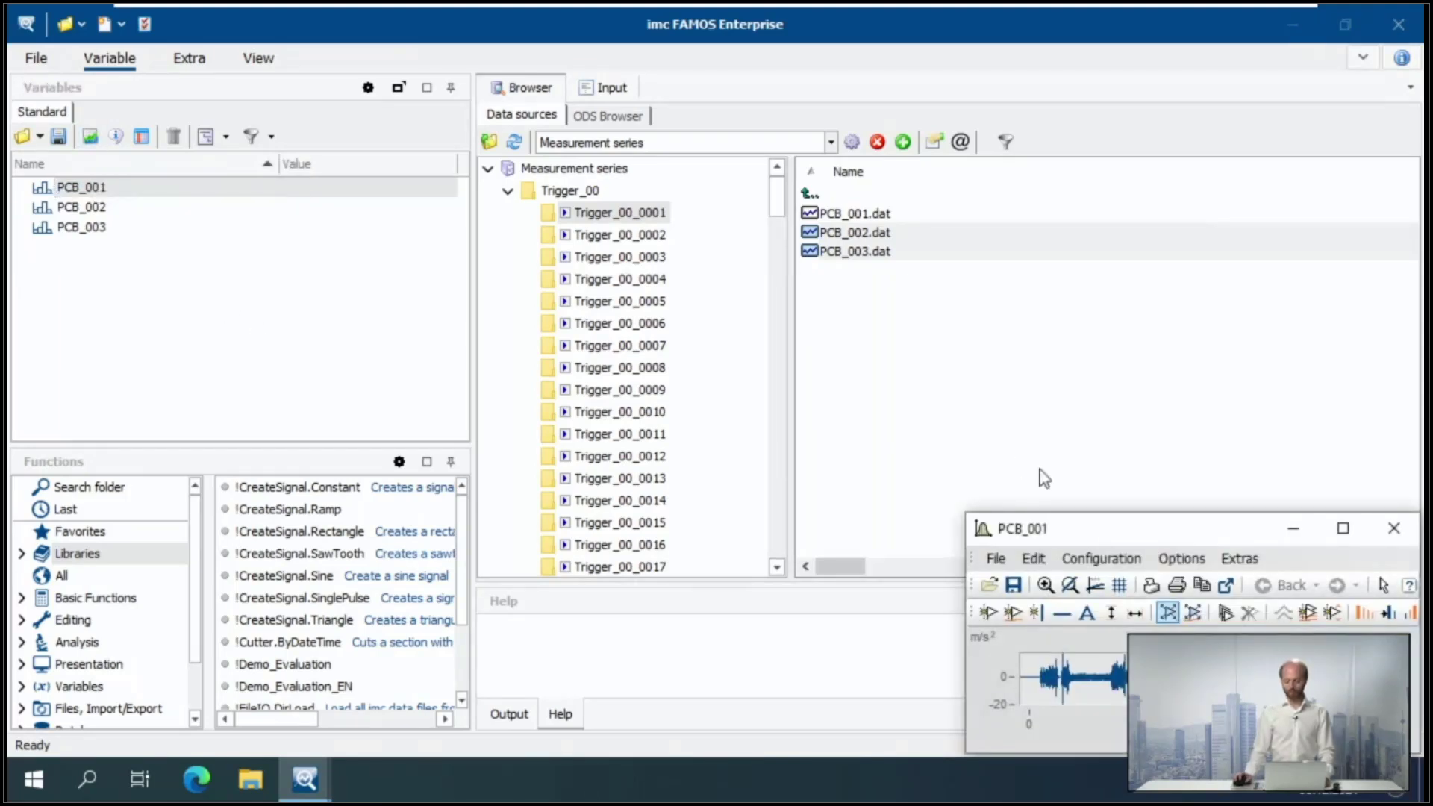
pyautogui.moveTo(1091, 532); pyautogui.dragTo(581, 135)
pyautogui.moveTo(908, 356); pyautogui.dragTo(1213, 634)
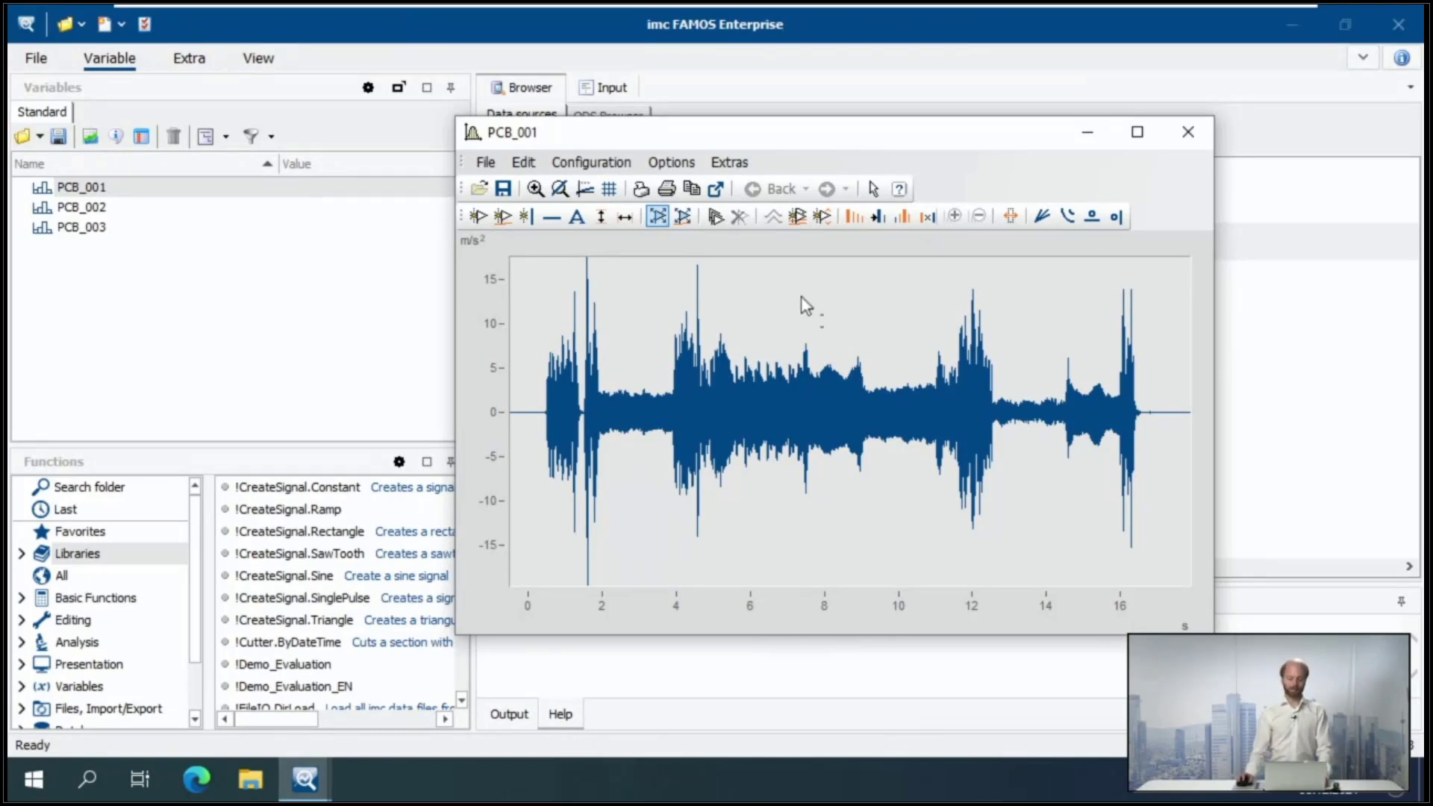
# - Rescale and shift the y-axis of the PCB_001 curve, and restore its automatic scaling
pyautogui.moveTo(499, 386)
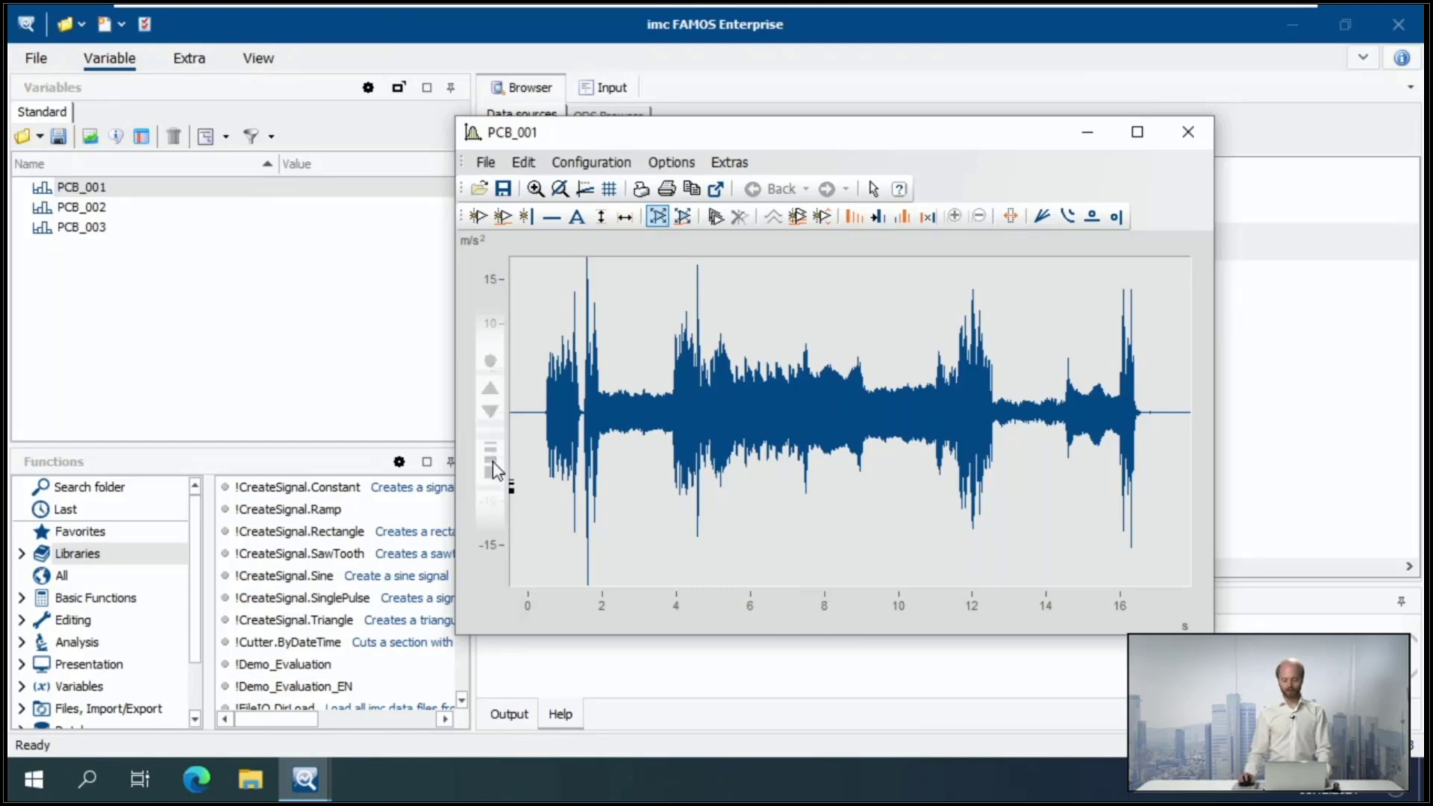
pyautogui.moveTo(493, 463); pyautogui.dragTo(494, 395)
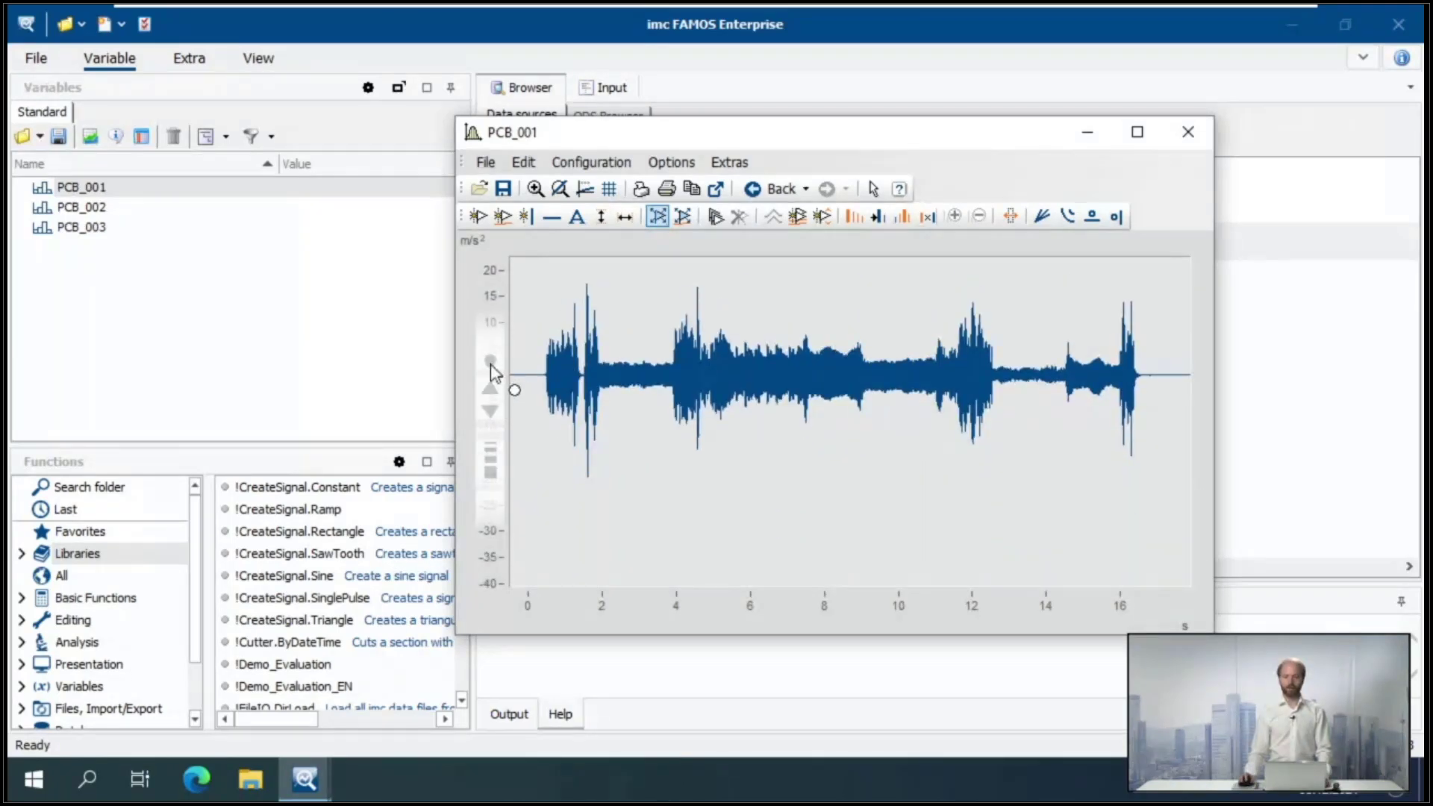
pyautogui.click(490, 364)
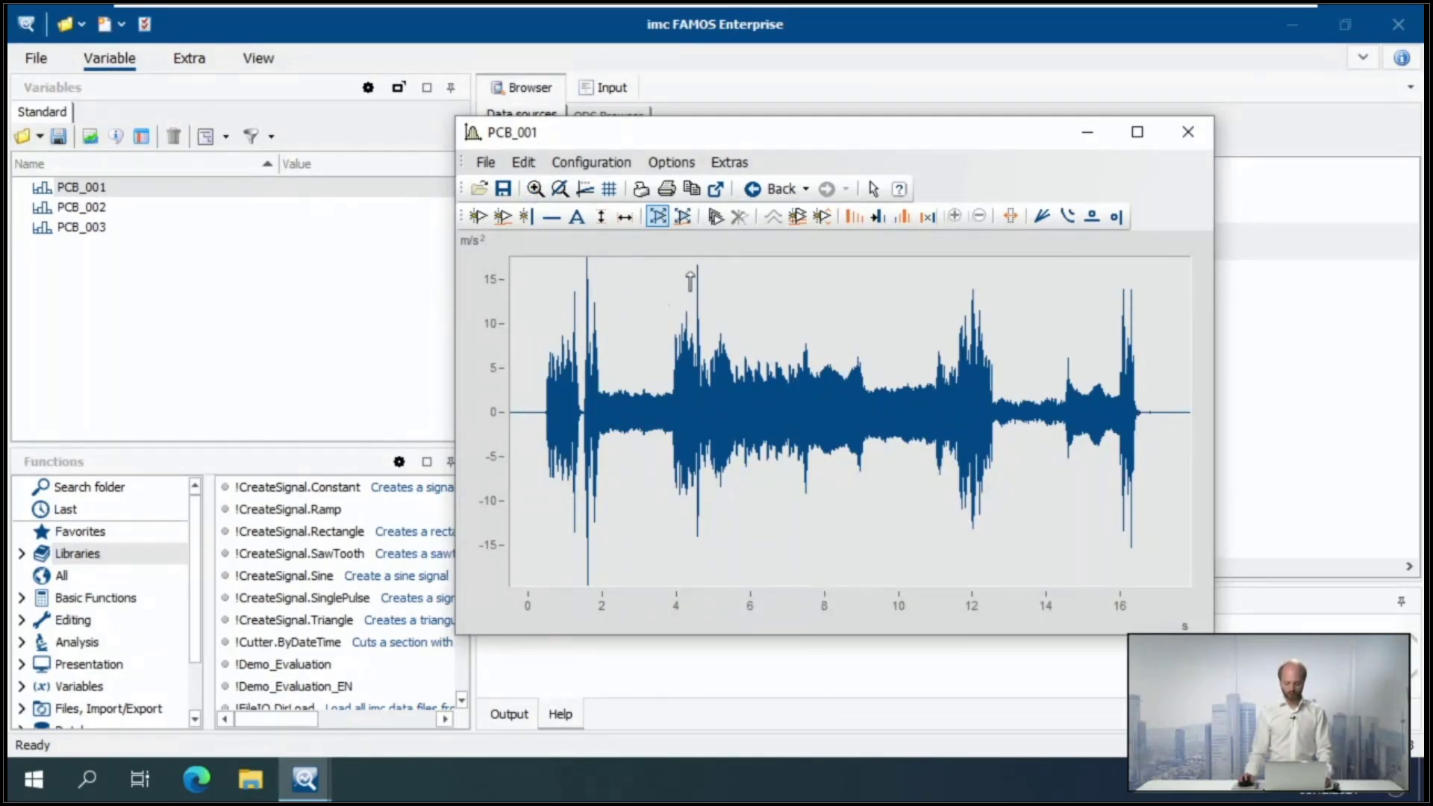
# - Zoom in on the PCB_001 signal around 4.5 s until the individual oscillations can be examined
pyautogui.moveTo(688, 270); pyautogui.dragTo(707, 559)
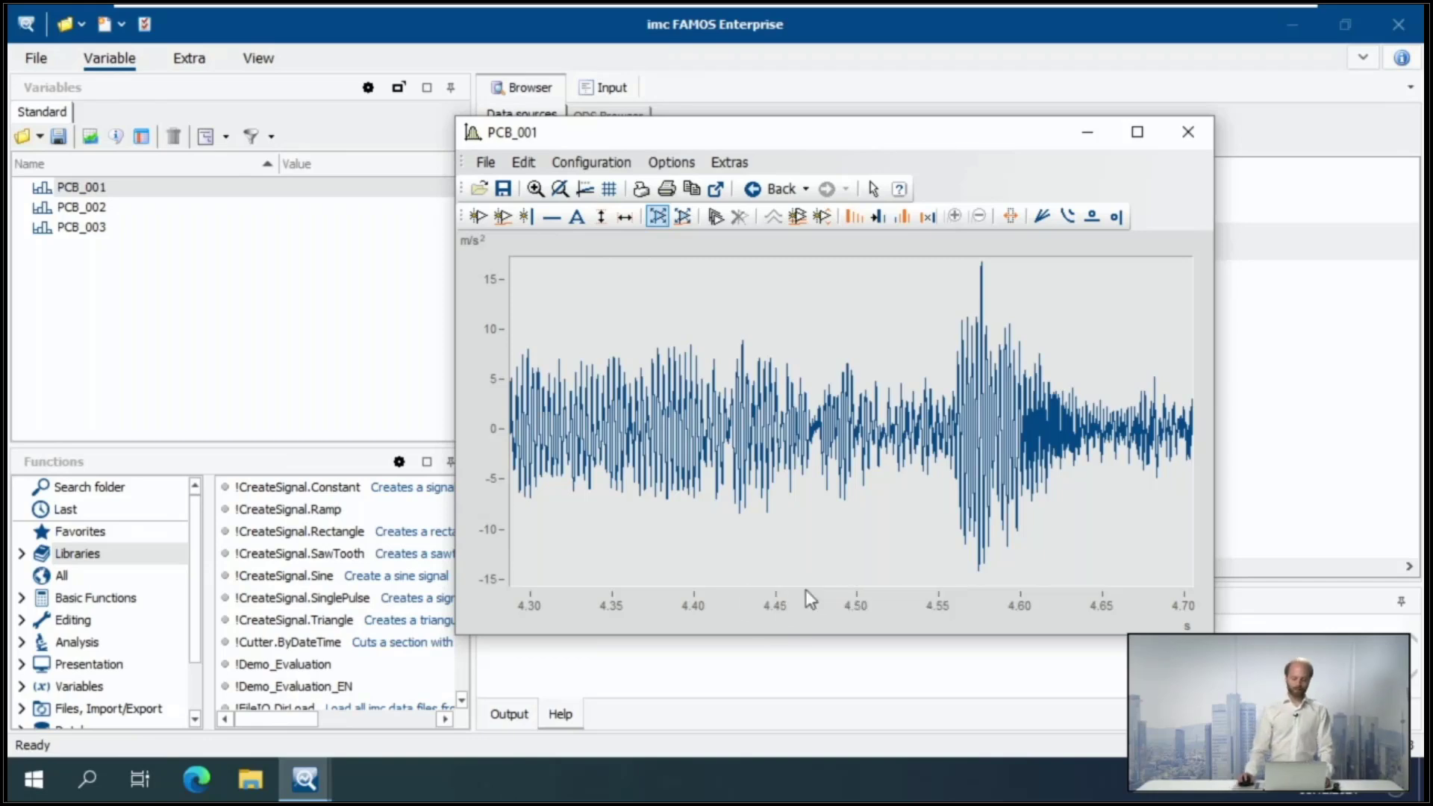
pyautogui.scroll(6, 820, 605)
pyautogui.scroll(6, 849, 606)
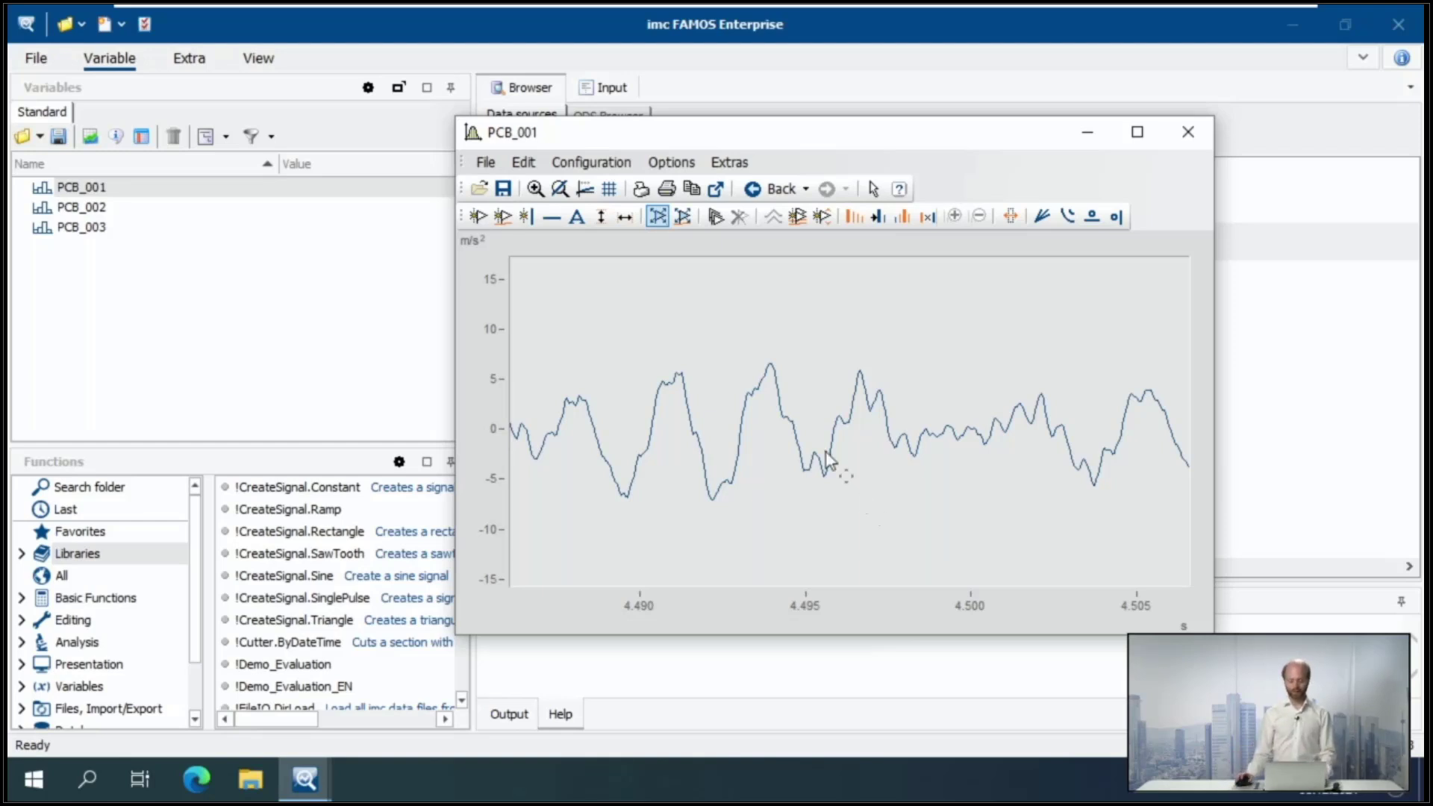
# - Open an overview window for PCB_001, shift the displayed section to about 6.3 s with it, and close the overview
pyautogui.moveTo(755, 132); pyautogui.dragTo(784, 65)
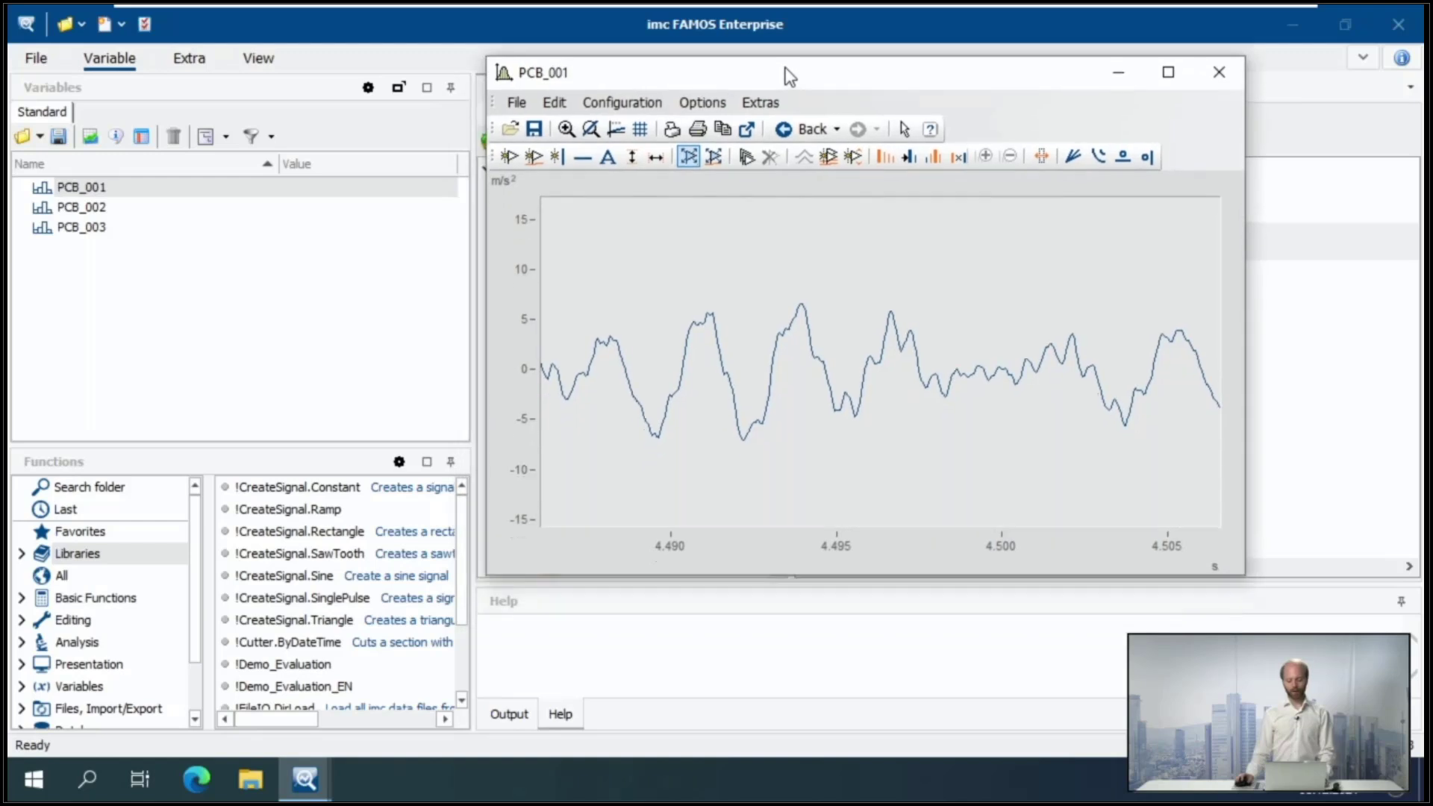
pyautogui.click(514, 101)
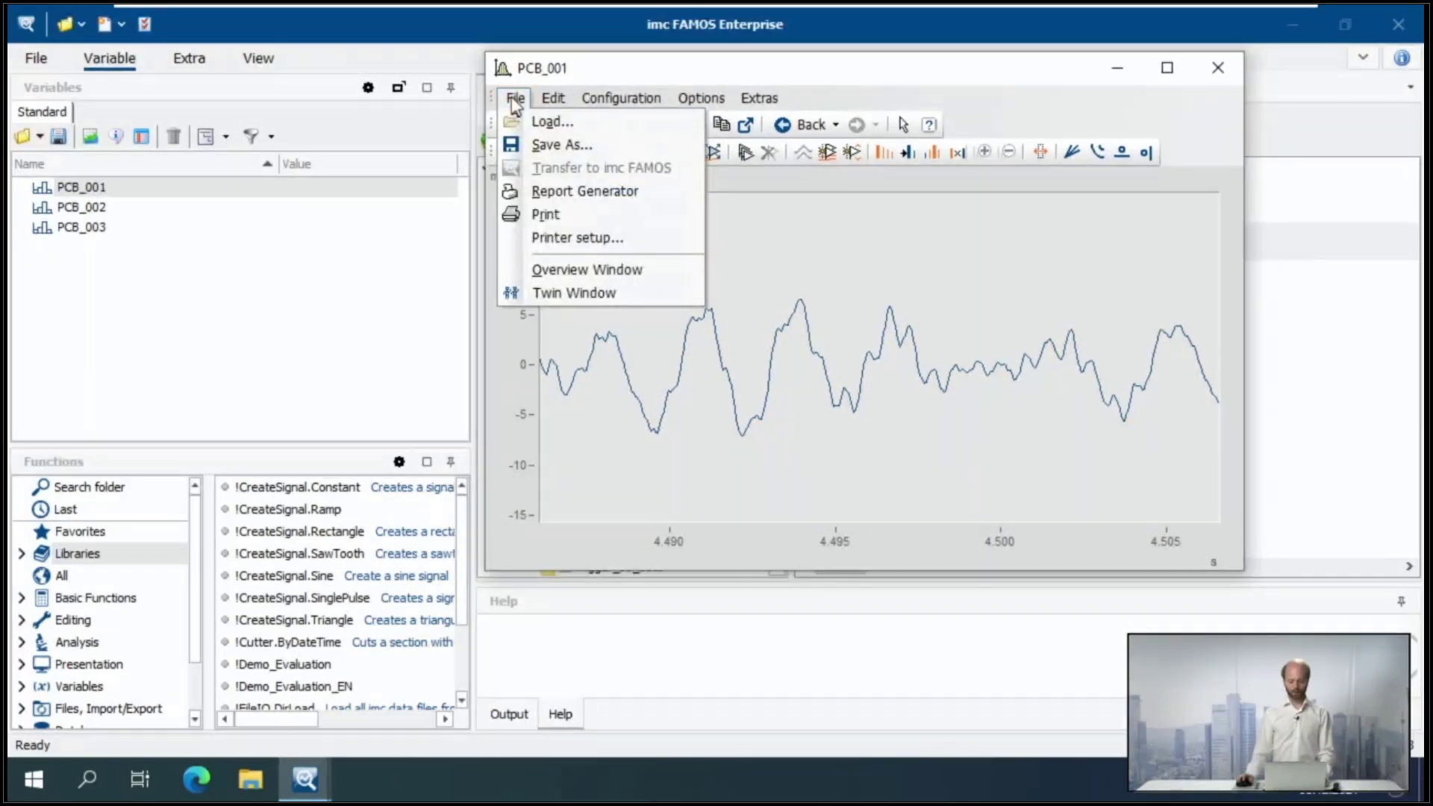
pyautogui.click(580, 271)
pyautogui.moveTo(257, 485); pyautogui.dragTo(306, 358)
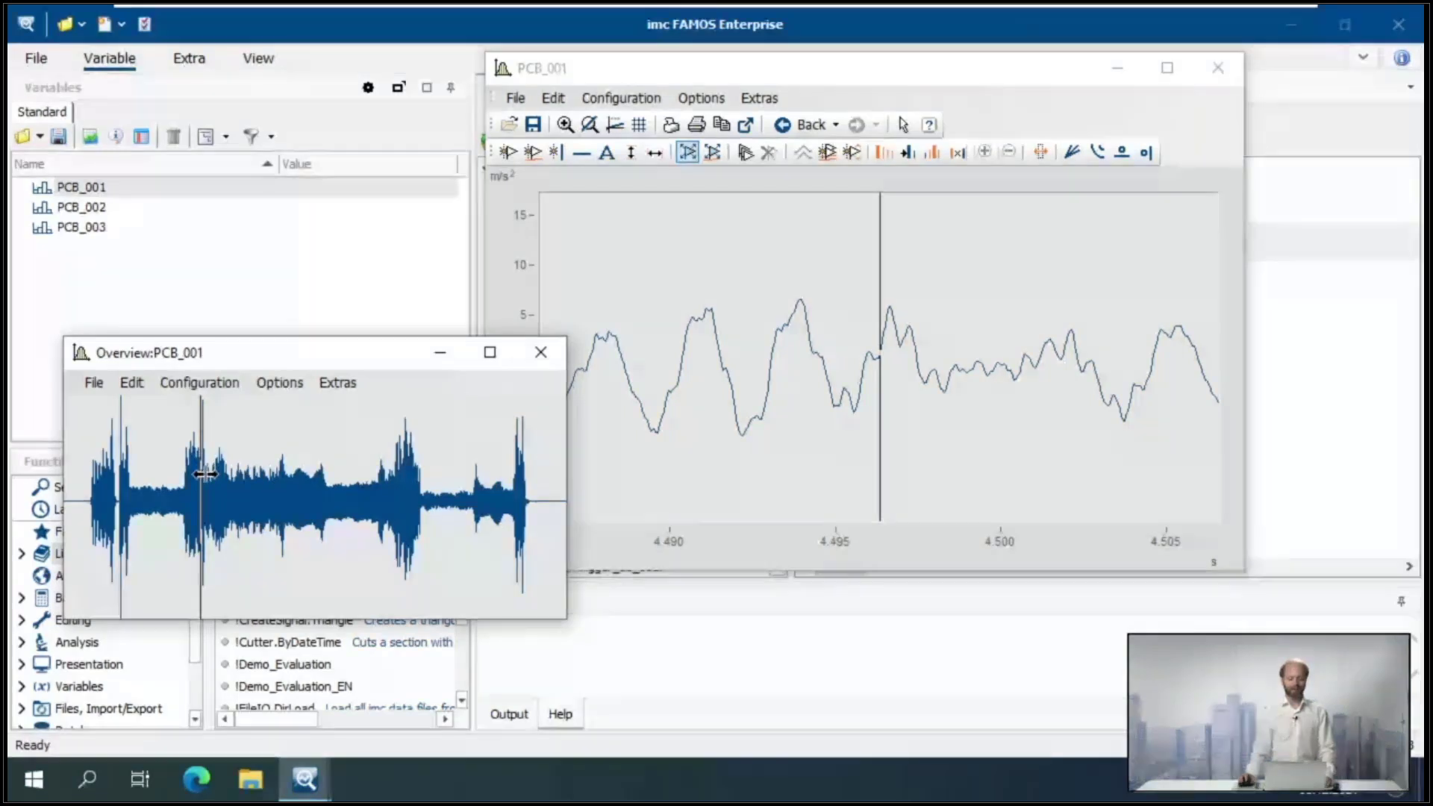
pyautogui.moveTo(203, 474)
pyautogui.mouseDown()
pyautogui.moveTo(345, 494)
pyautogui.moveTo(251, 487)
pyautogui.mouseUp()
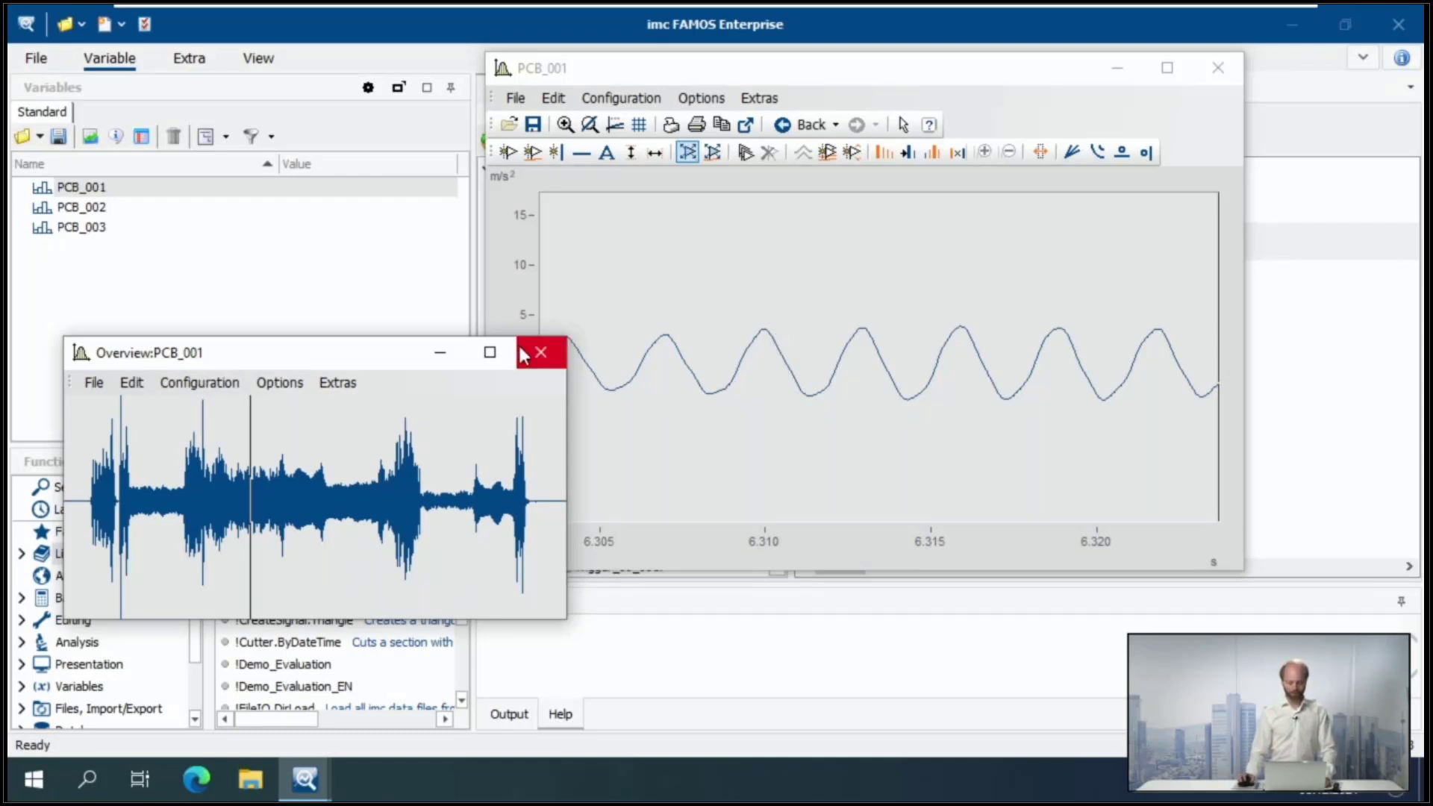
pyautogui.click(548, 362)
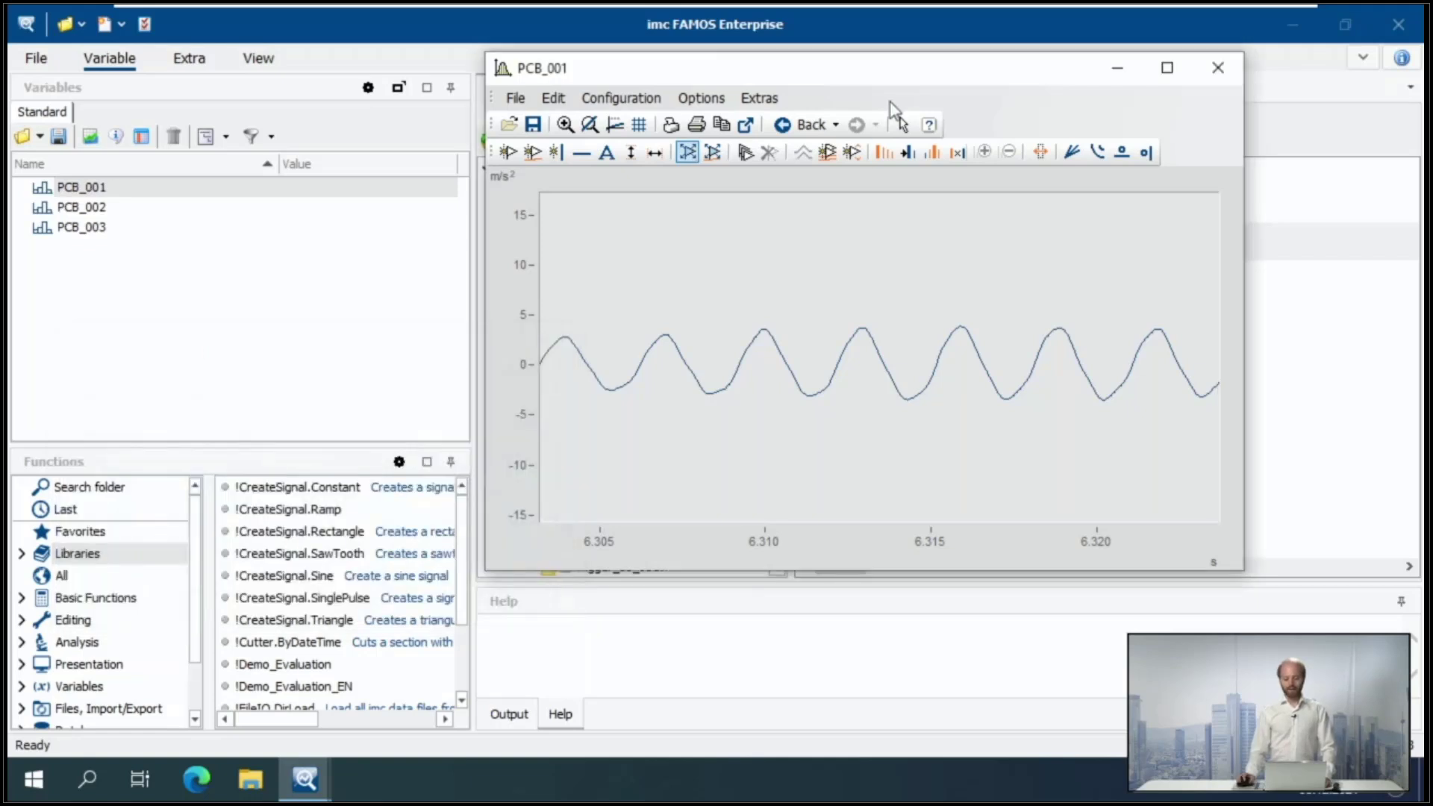
# - Examine the line and measurement point settings of the PCB_001 curve, and leave them without saving
pyautogui.moveTo(892, 80); pyautogui.dragTo(833, 54)
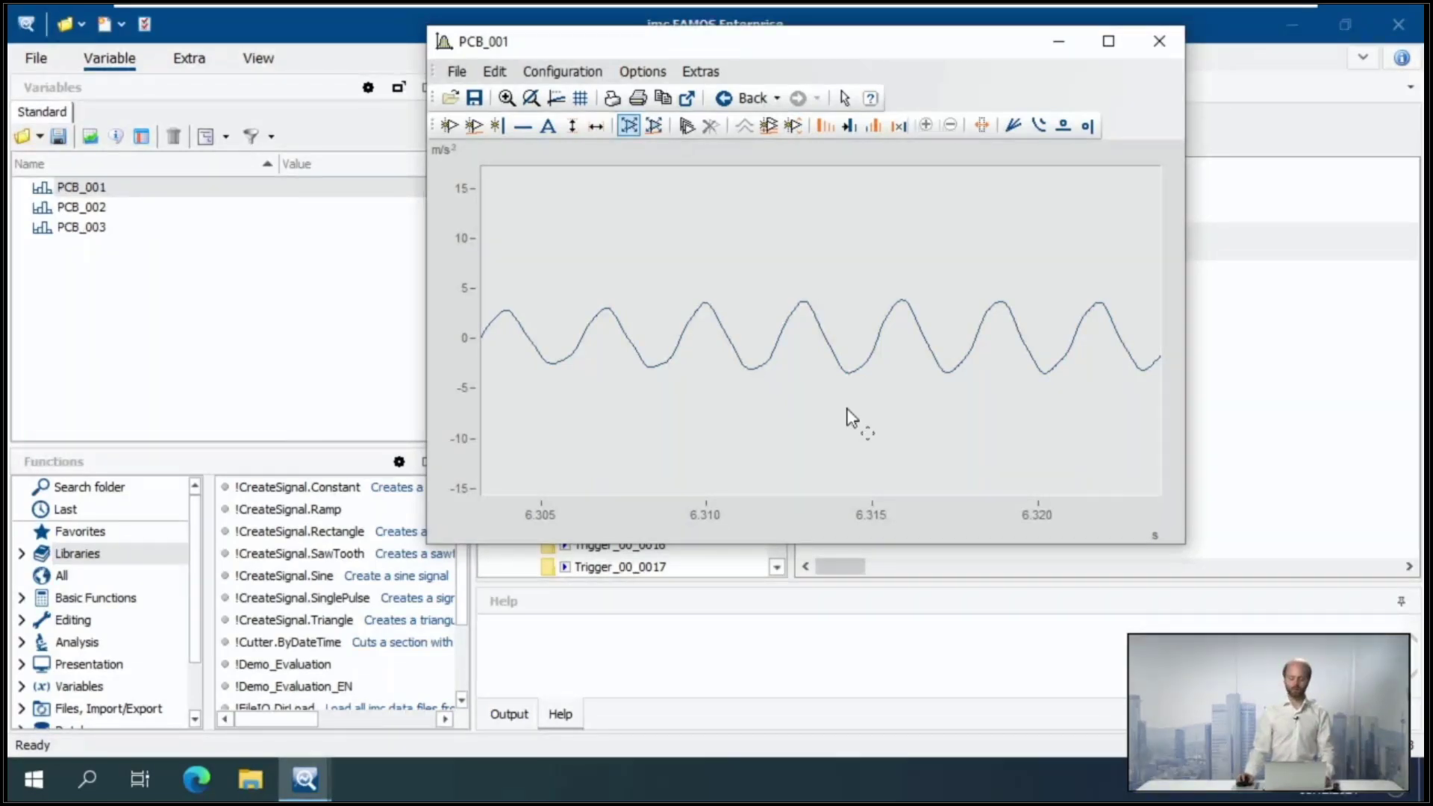
pyautogui.click(564, 71)
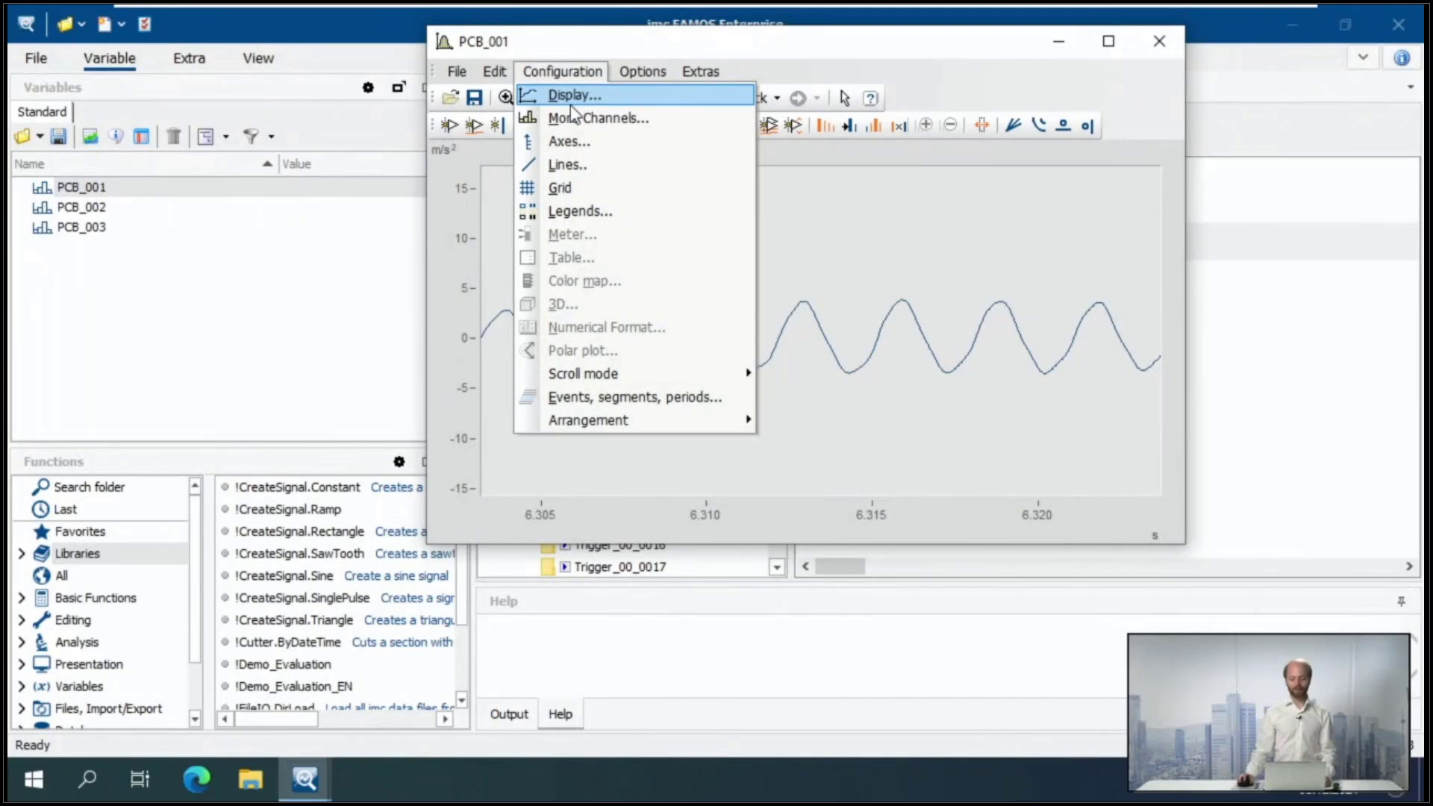
pyautogui.click(561, 167)
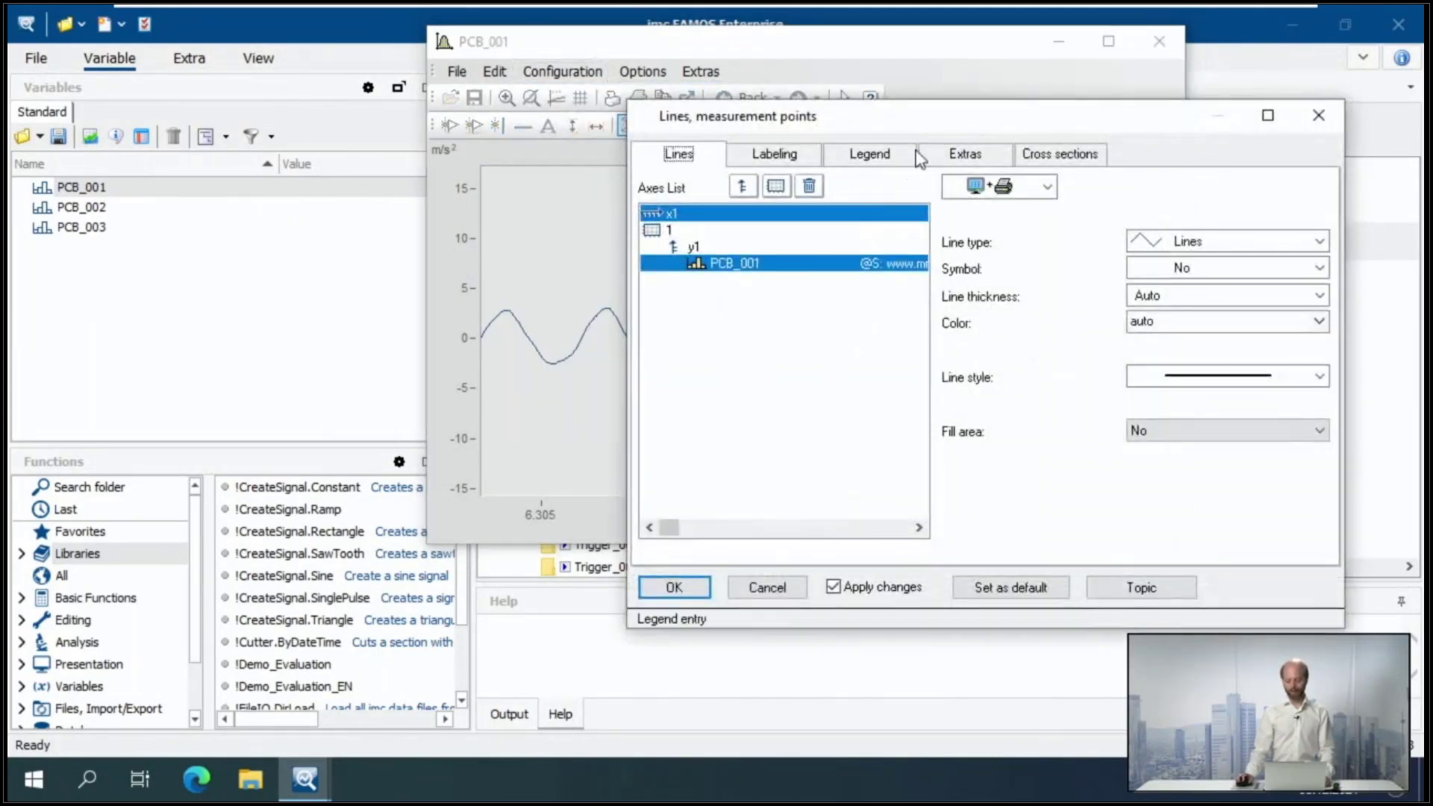
pyautogui.moveTo(937, 129); pyautogui.dragTo(1003, 246)
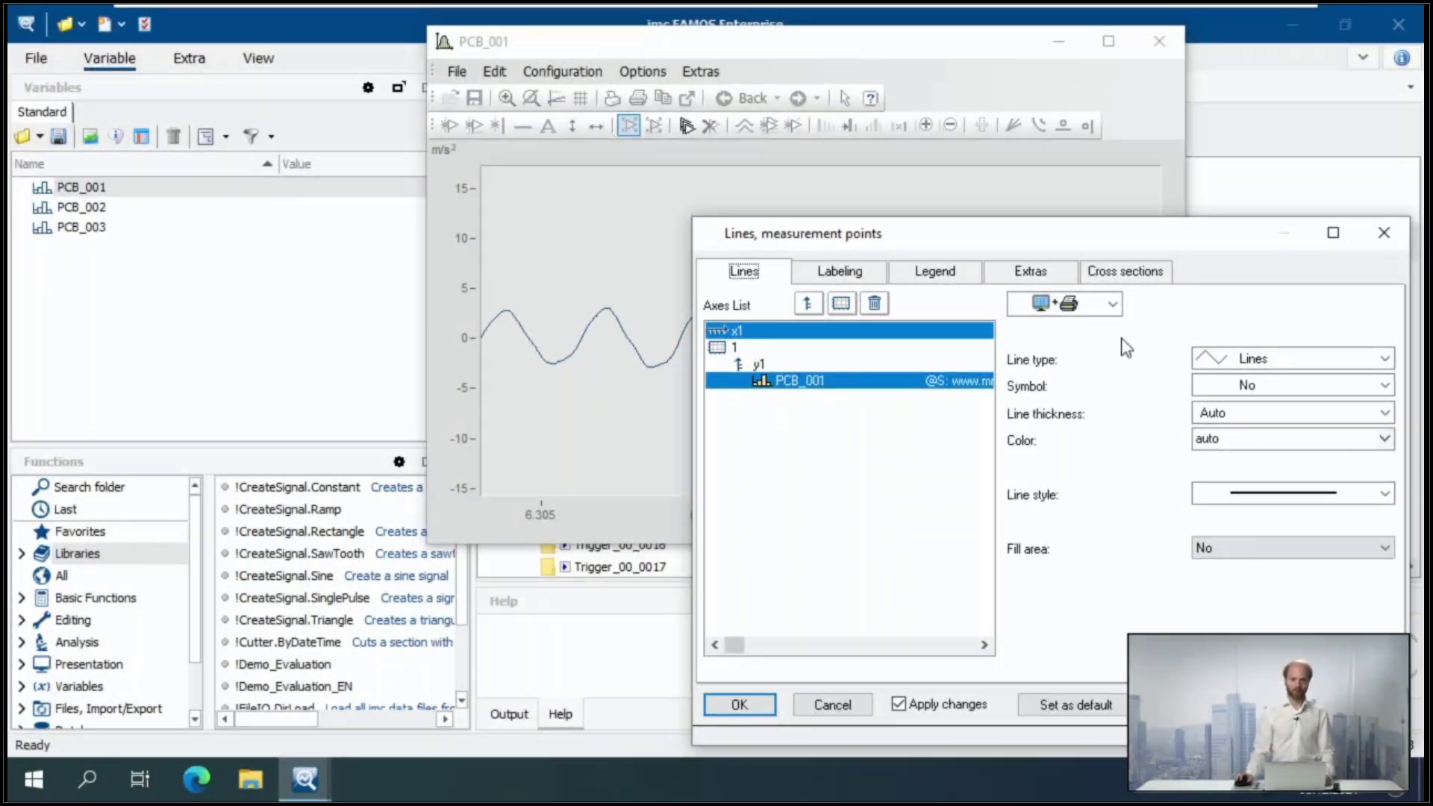
pyautogui.click(849, 704)
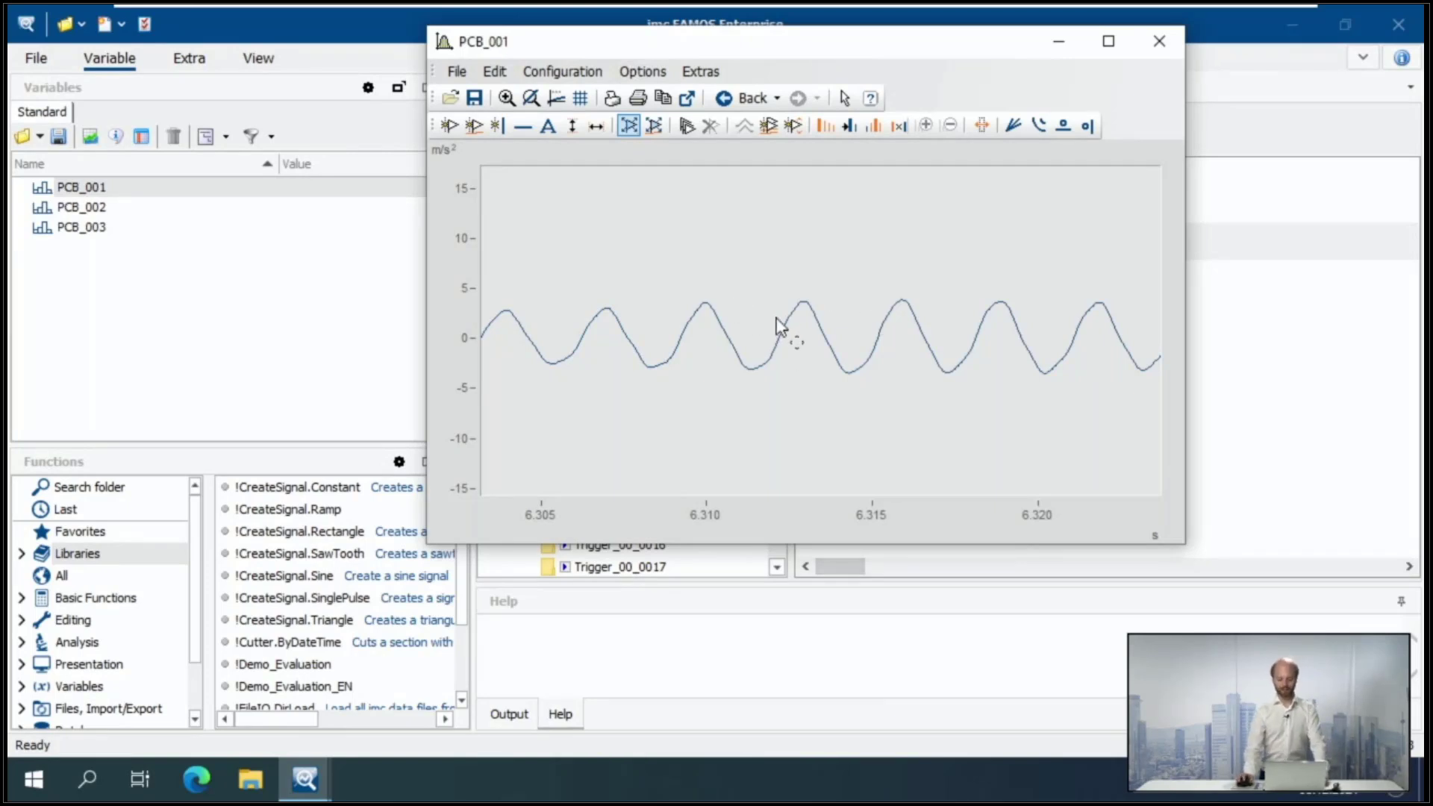
# - Add PCB_002 on a second y-axis and PCB_003 in a separate coordinate system below, showing the full time range
pyautogui.click(881, 516)
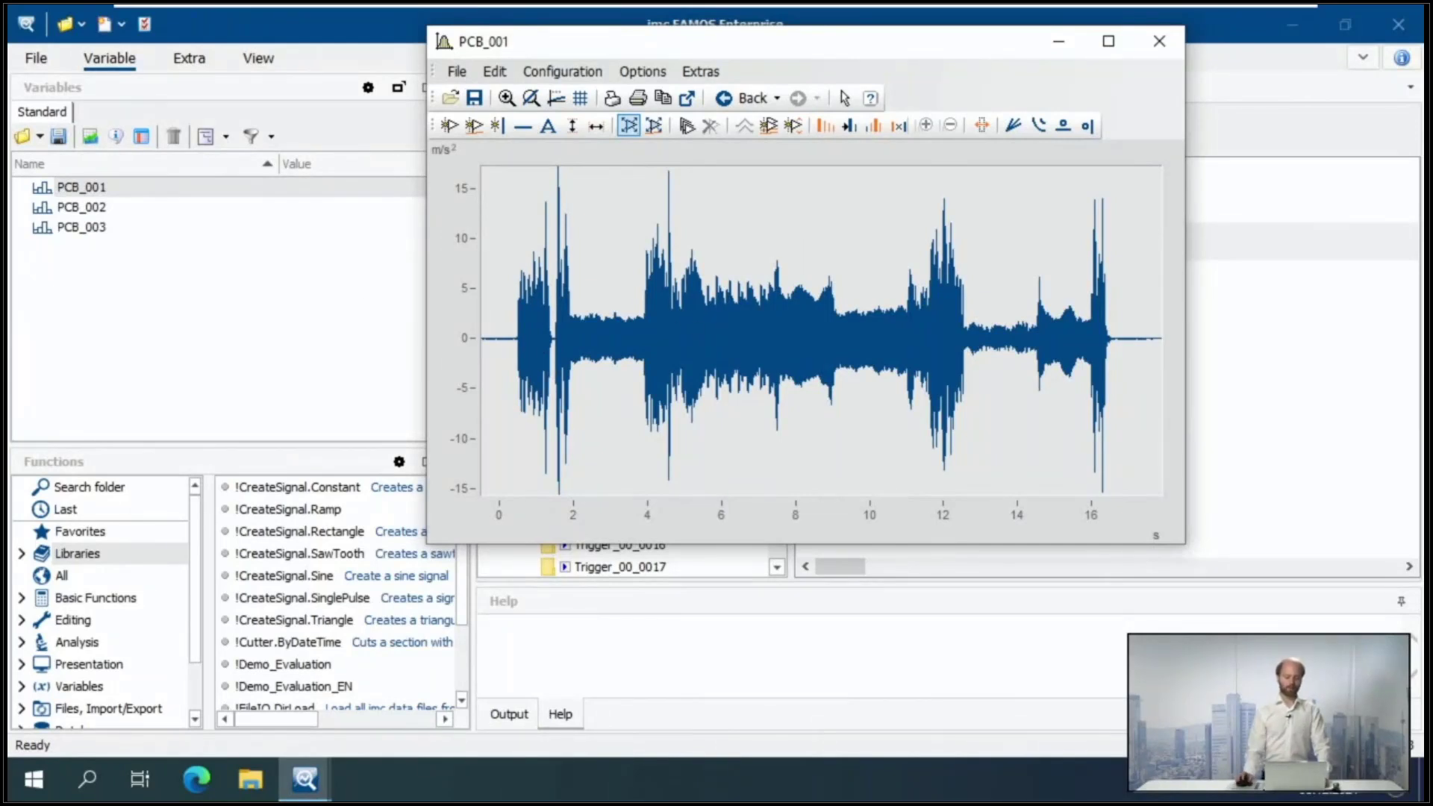
pyautogui.click(90, 209)
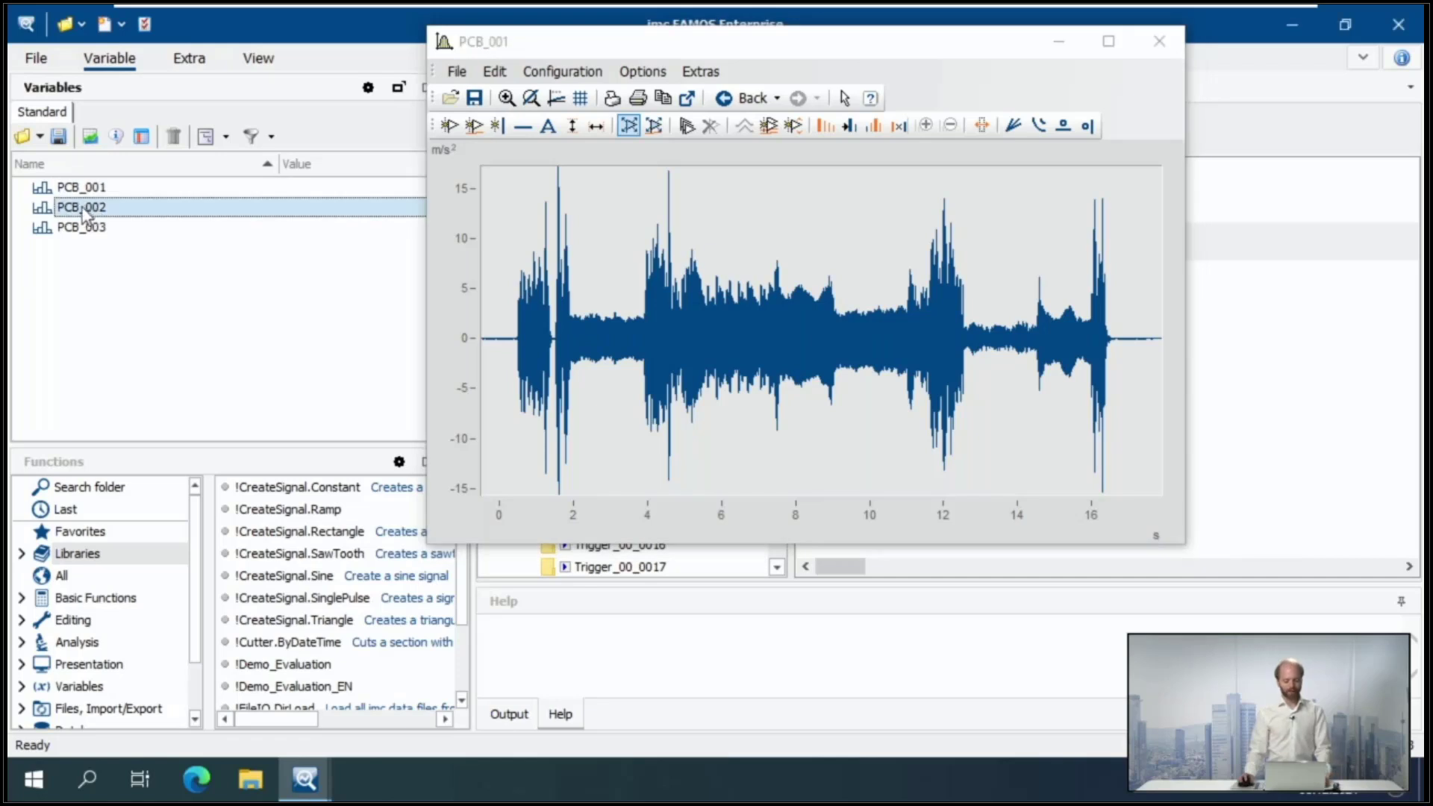
pyautogui.moveTo(87, 207); pyautogui.dragTo(843, 226)
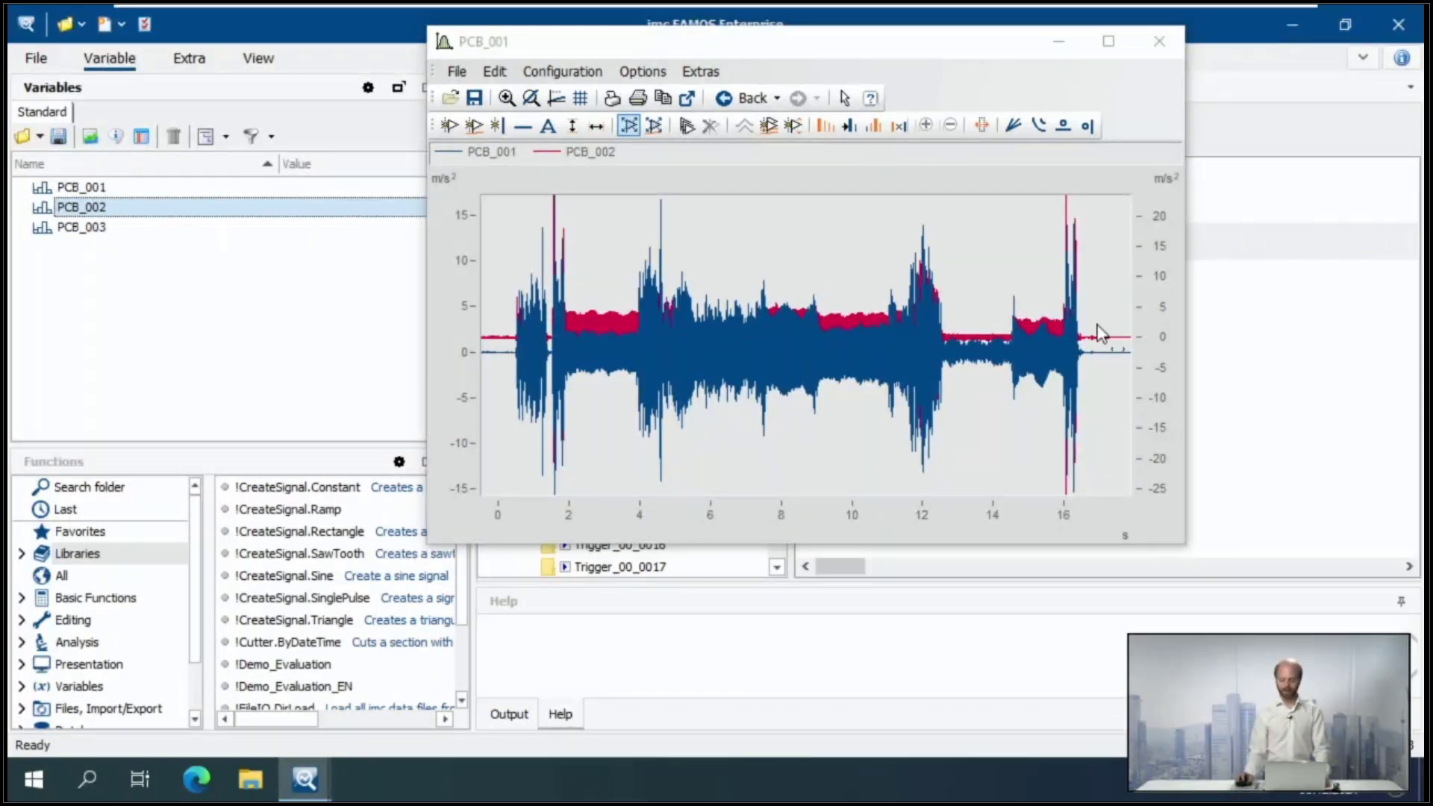
pyautogui.moveTo(1152, 322)
pyautogui.moveTo(1152, 328)
pyautogui.mouseDown()
pyautogui.moveTo(1152, 473)
pyautogui.moveTo(1152, 241)
pyautogui.moveTo(1152, 419)
pyautogui.moveTo(1150, 335)
pyautogui.mouseUp()
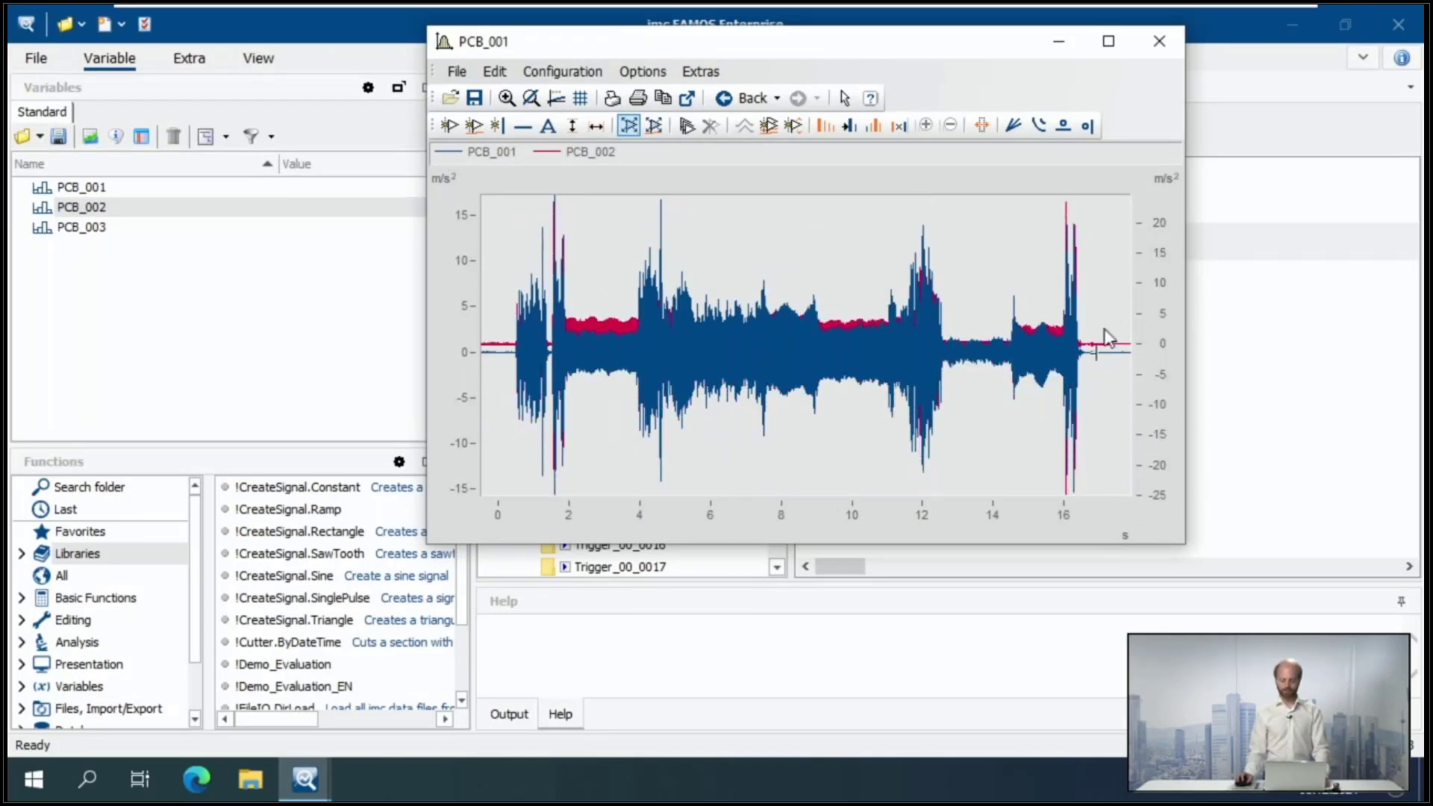
pyautogui.click(88, 228)
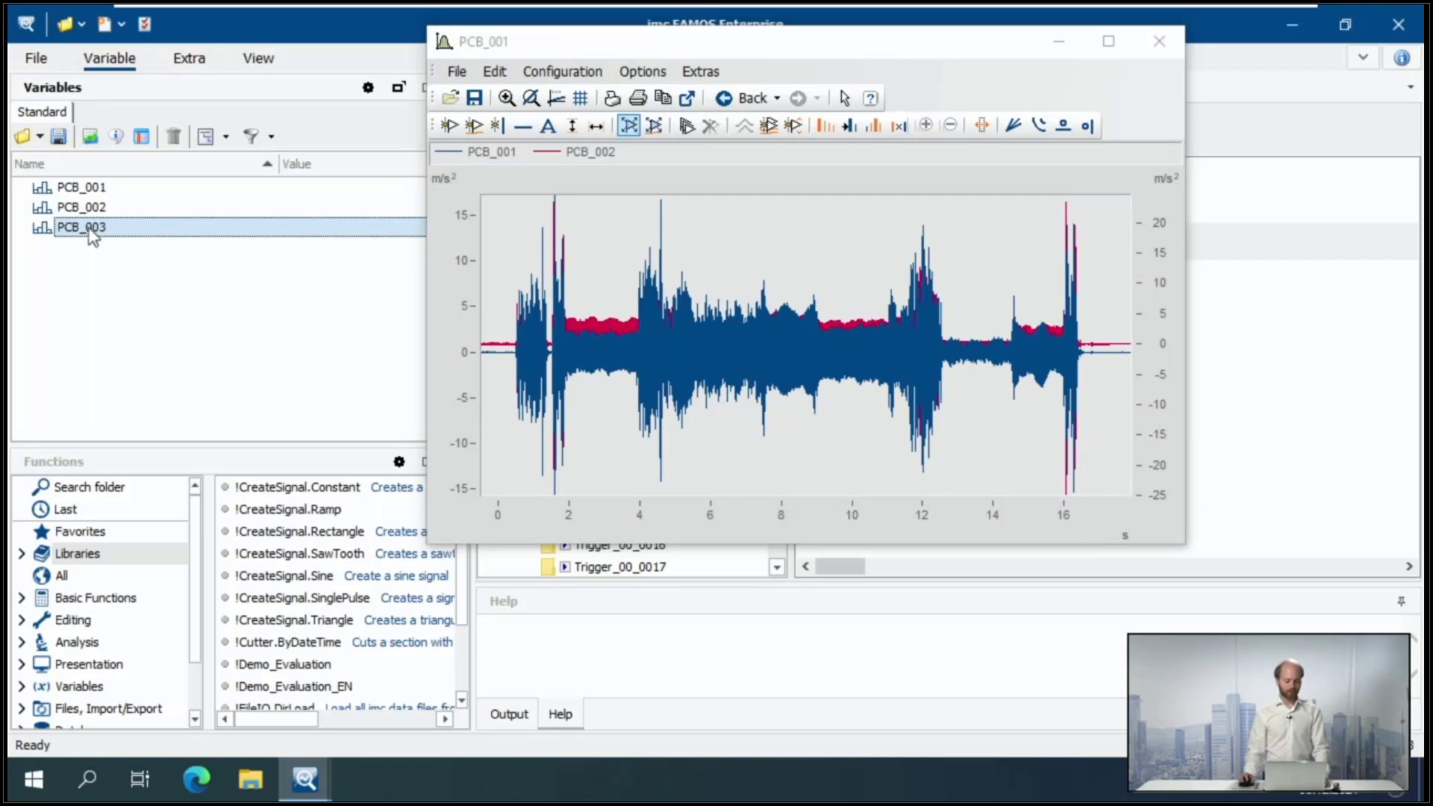
pyautogui.moveTo(88, 228); pyautogui.dragTo(754, 505)
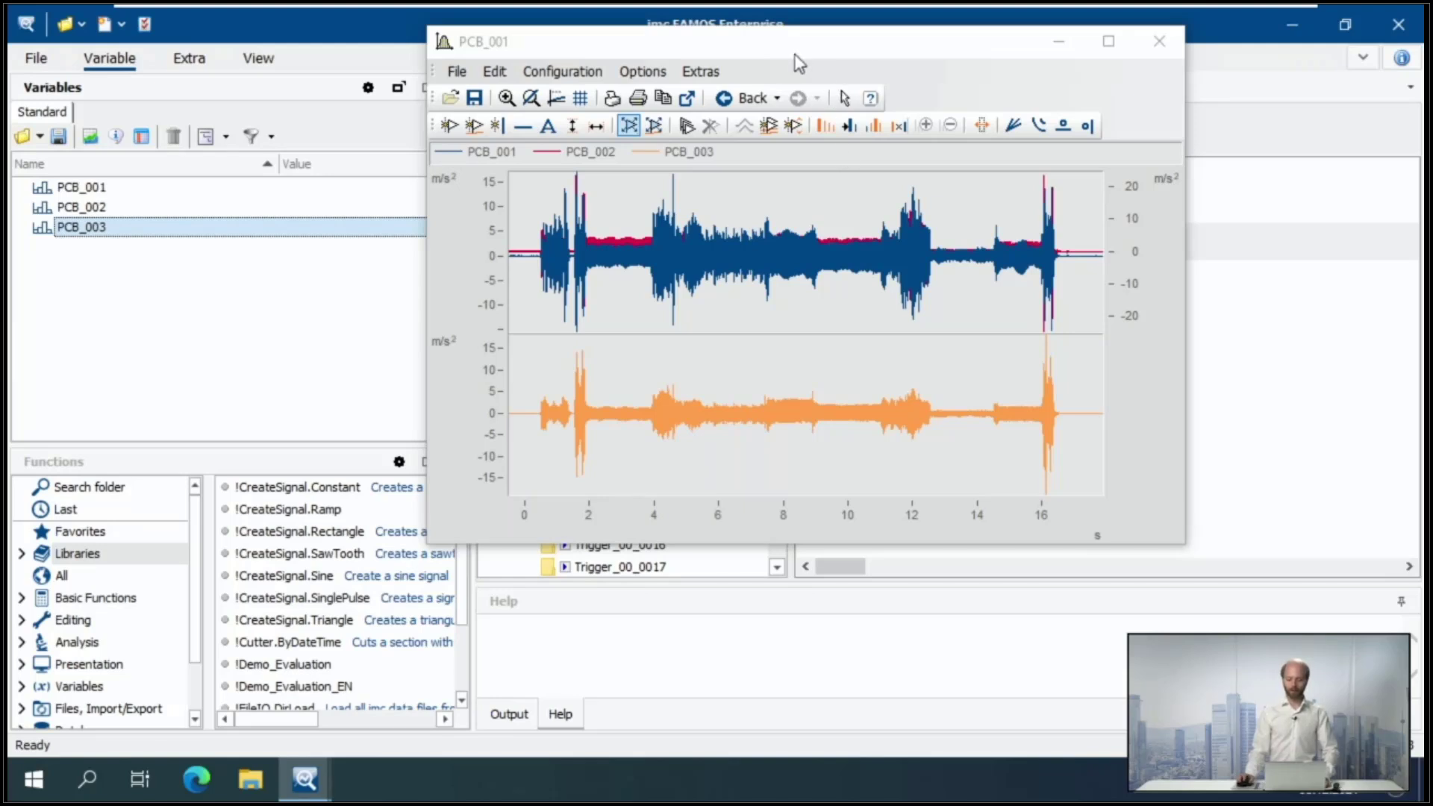
# - Open the More Channels configuration beside the curve window and examine how its axes list assigns coordinate systems, y-axes and channels
pyautogui.click(547, 71)
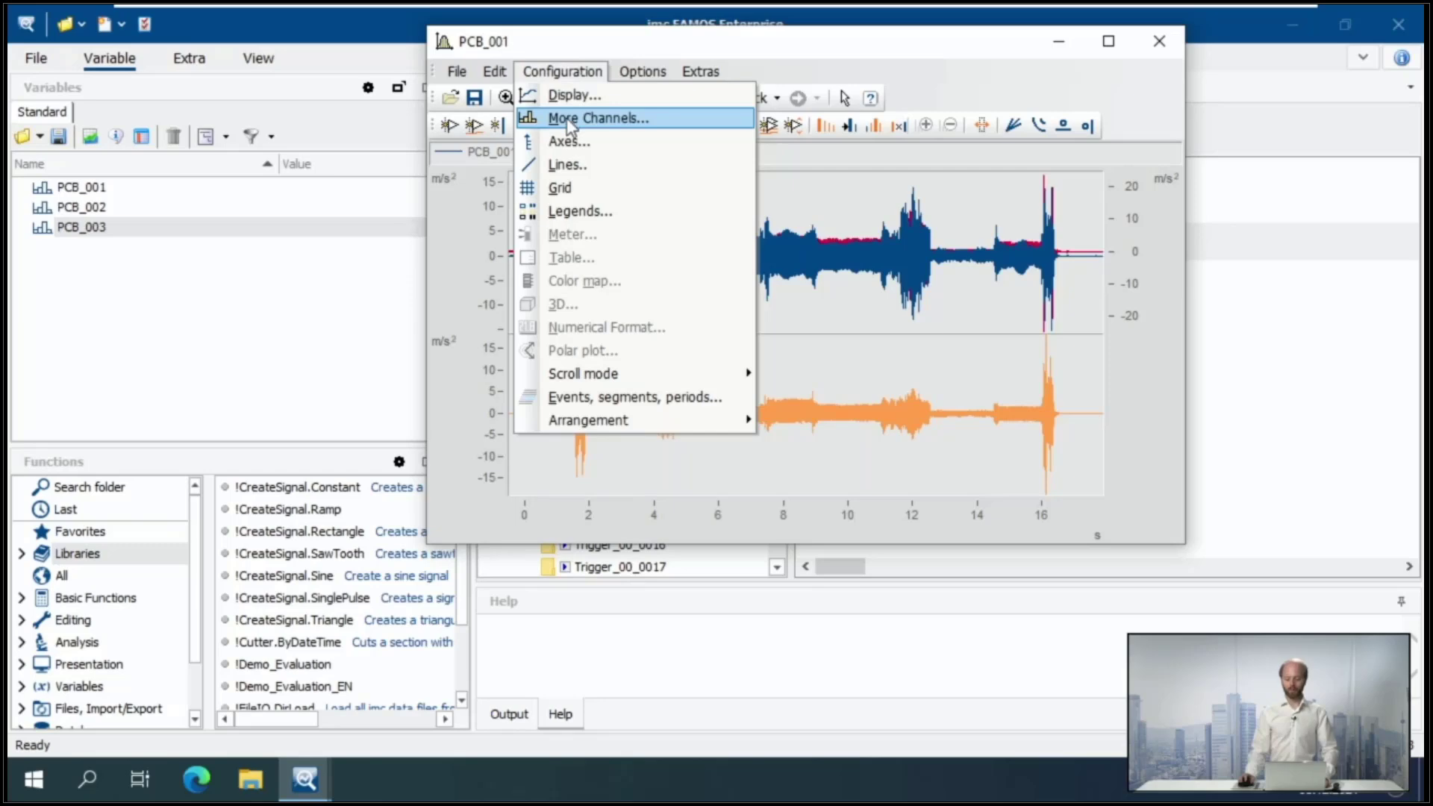
pyautogui.click(626, 119)
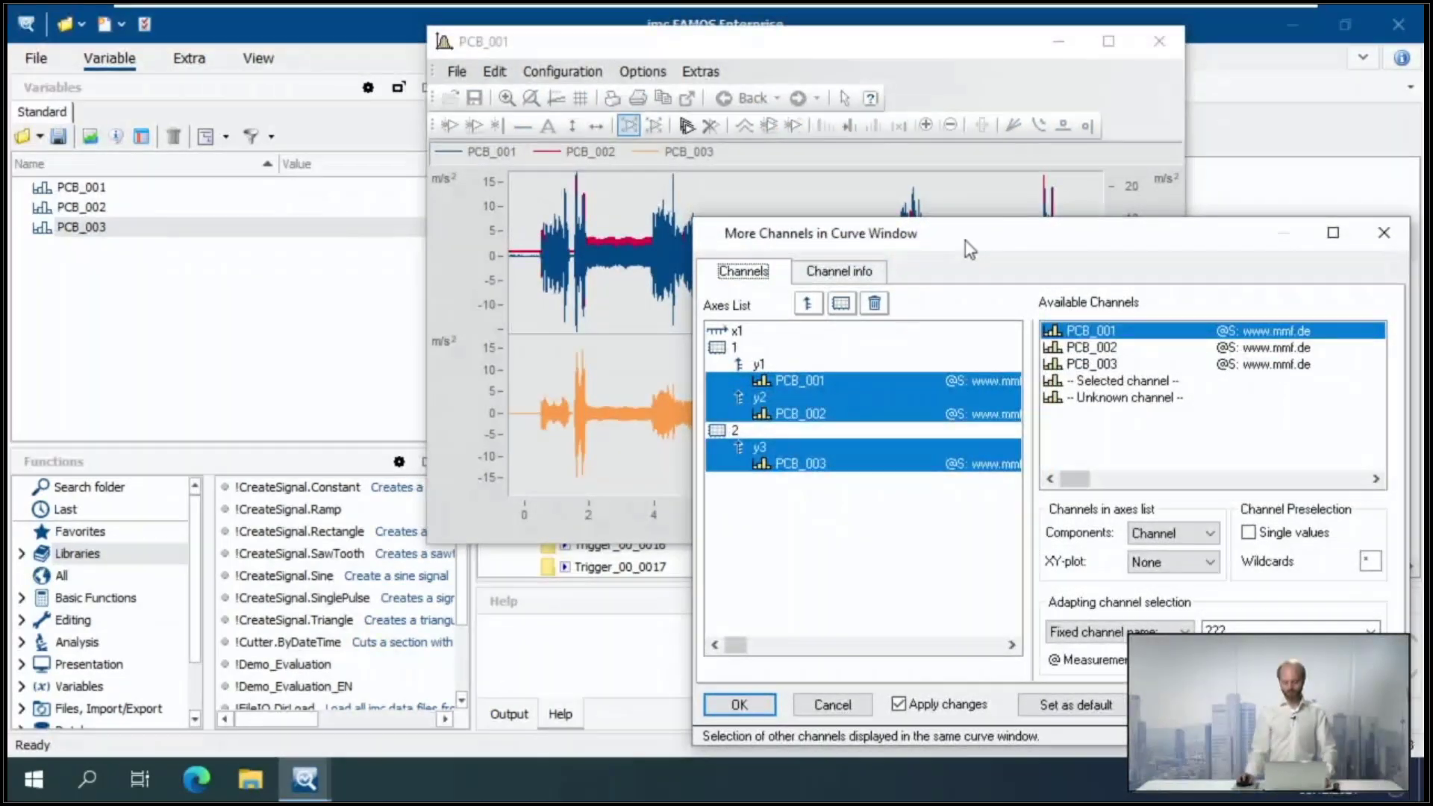
pyautogui.moveTo(966, 242); pyautogui.dragTo(1075, 188)
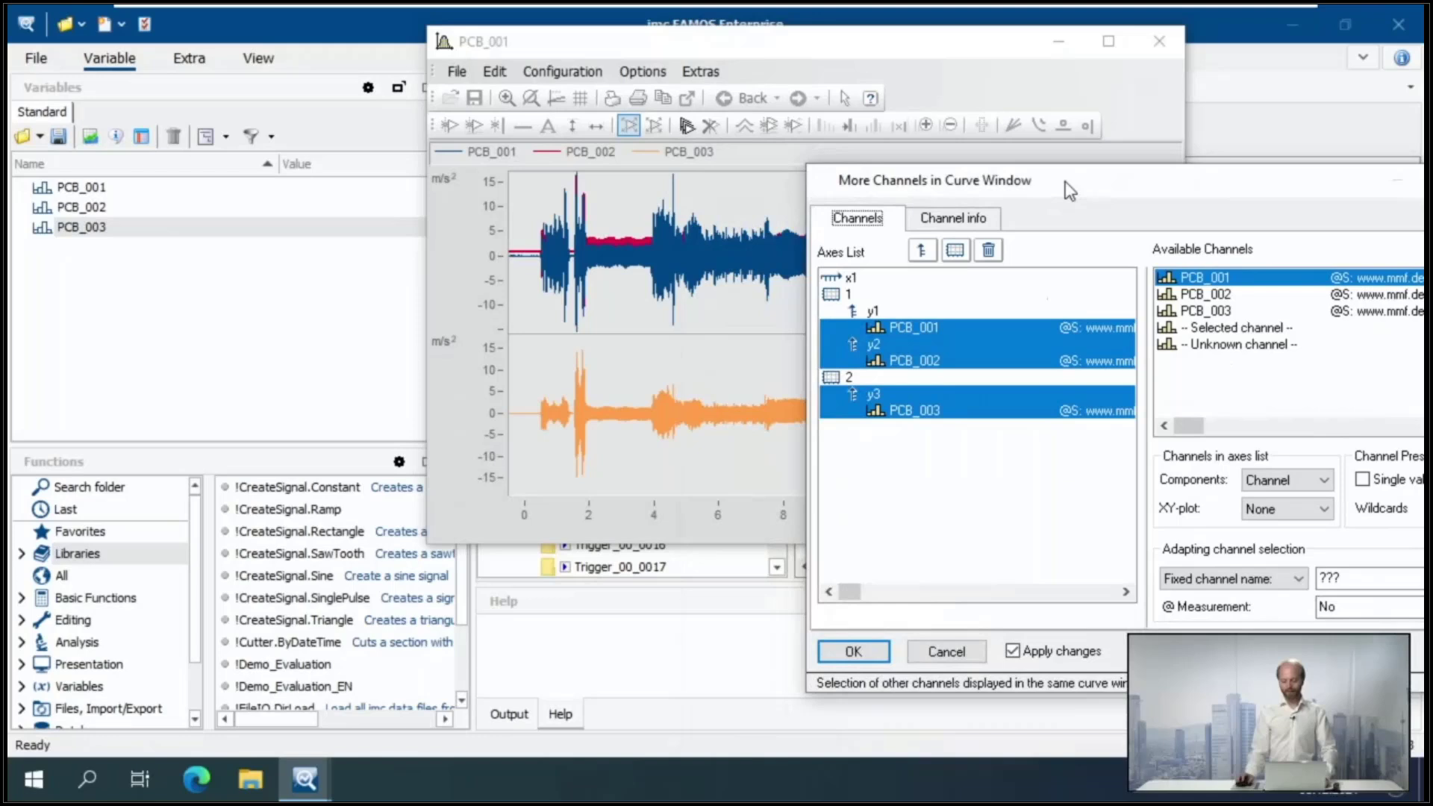
pyautogui.click(961, 533)
pyautogui.moveTo(758, 38); pyautogui.dragTo(364, 42)
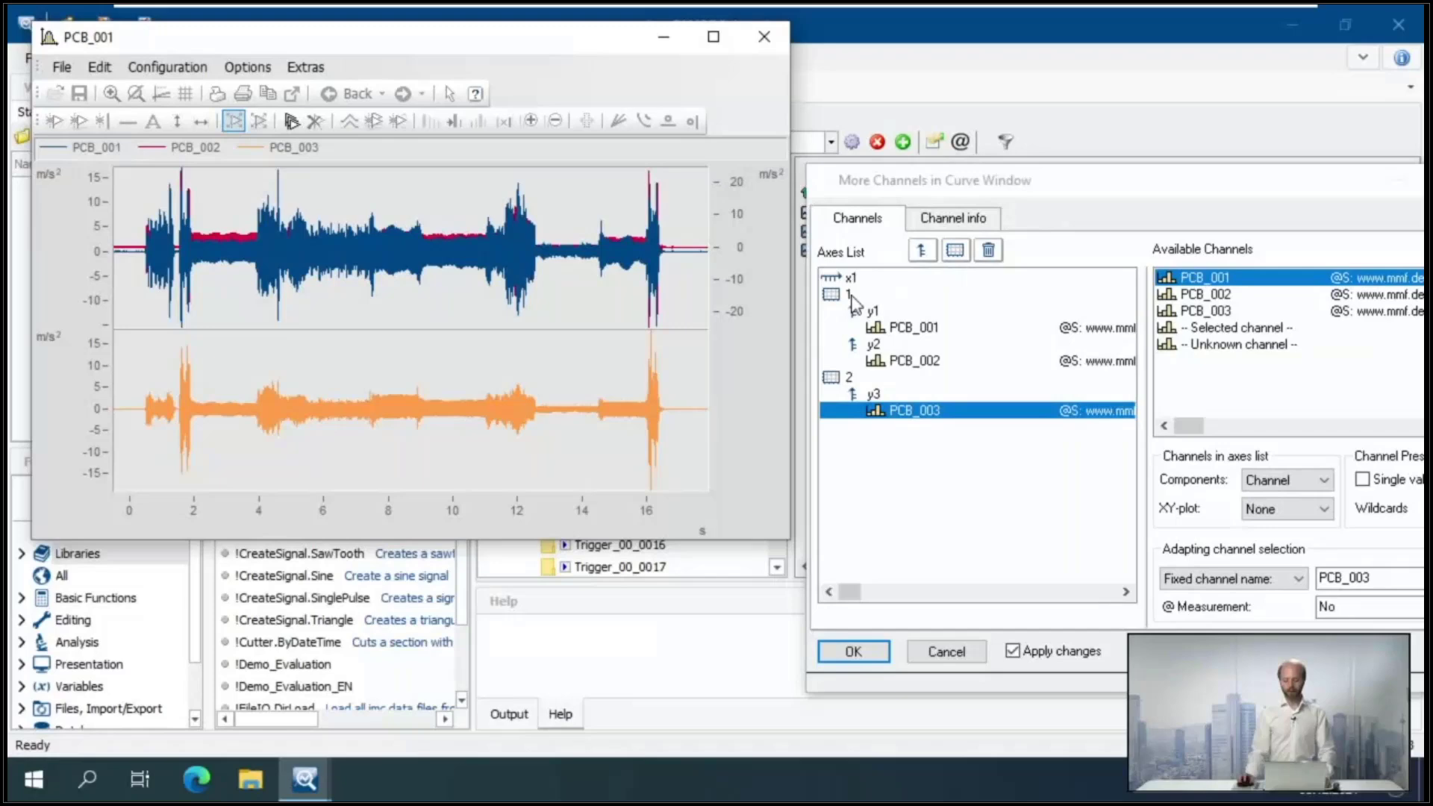
pyautogui.click(848, 295)
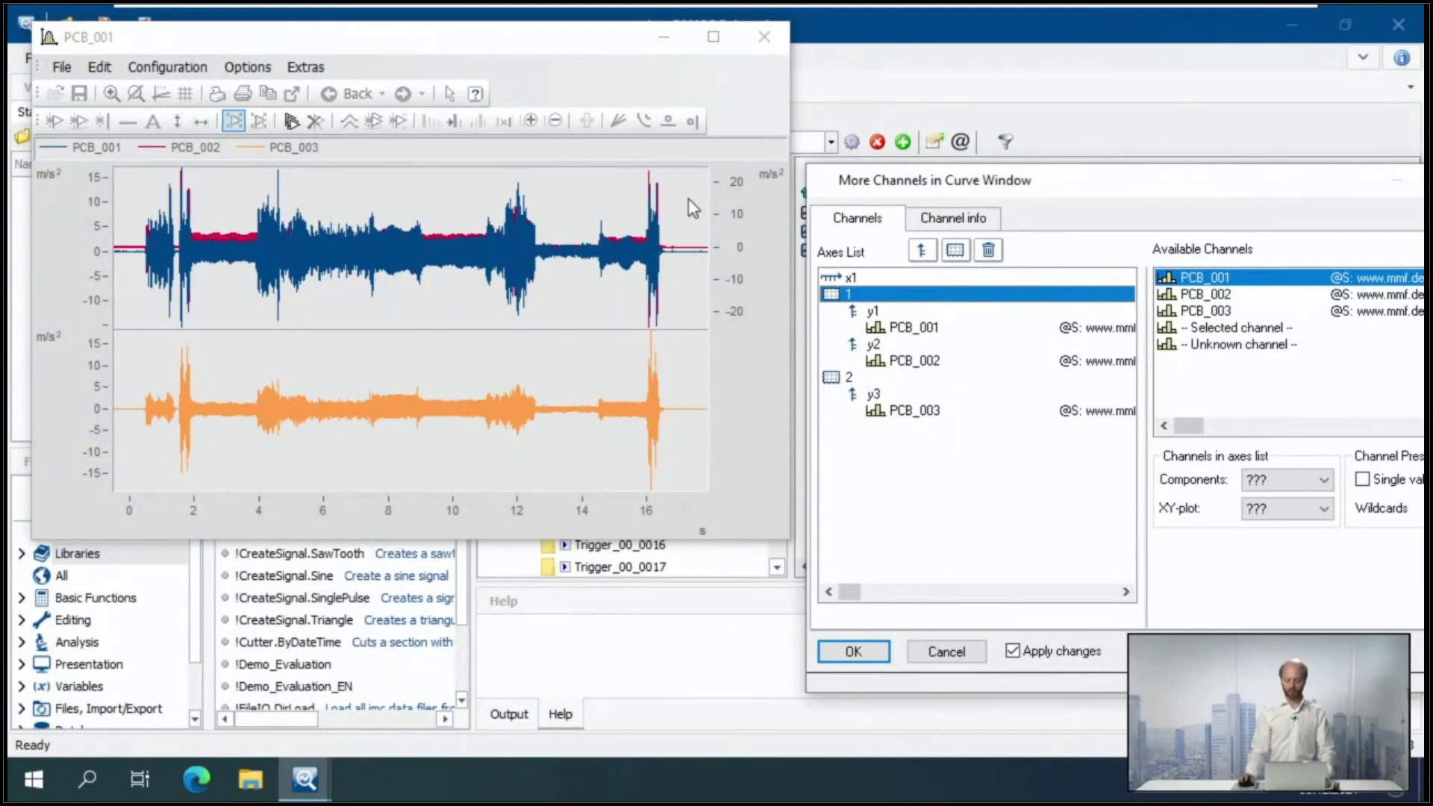
pyautogui.click(899, 315)
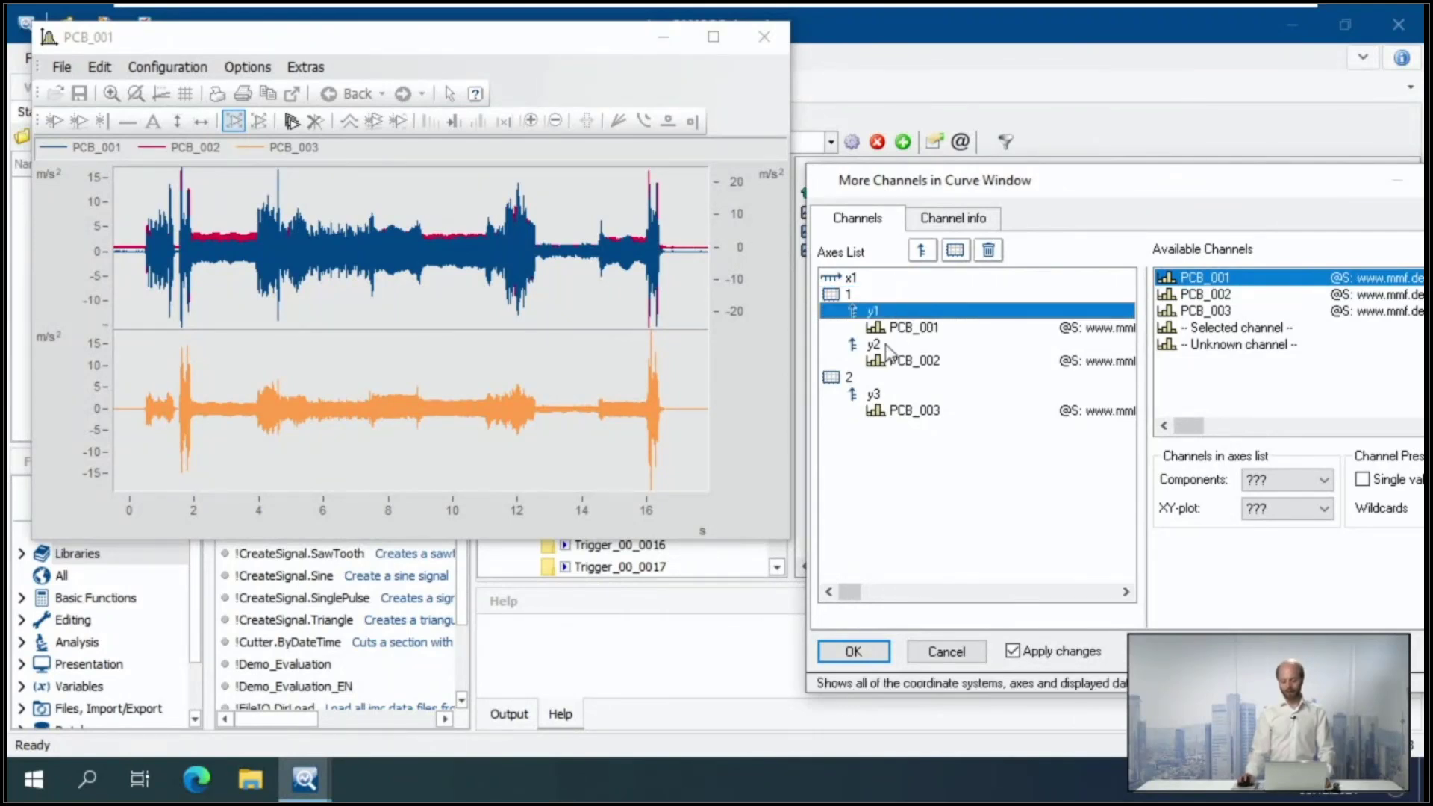
pyautogui.click(884, 346)
pyautogui.click(907, 324)
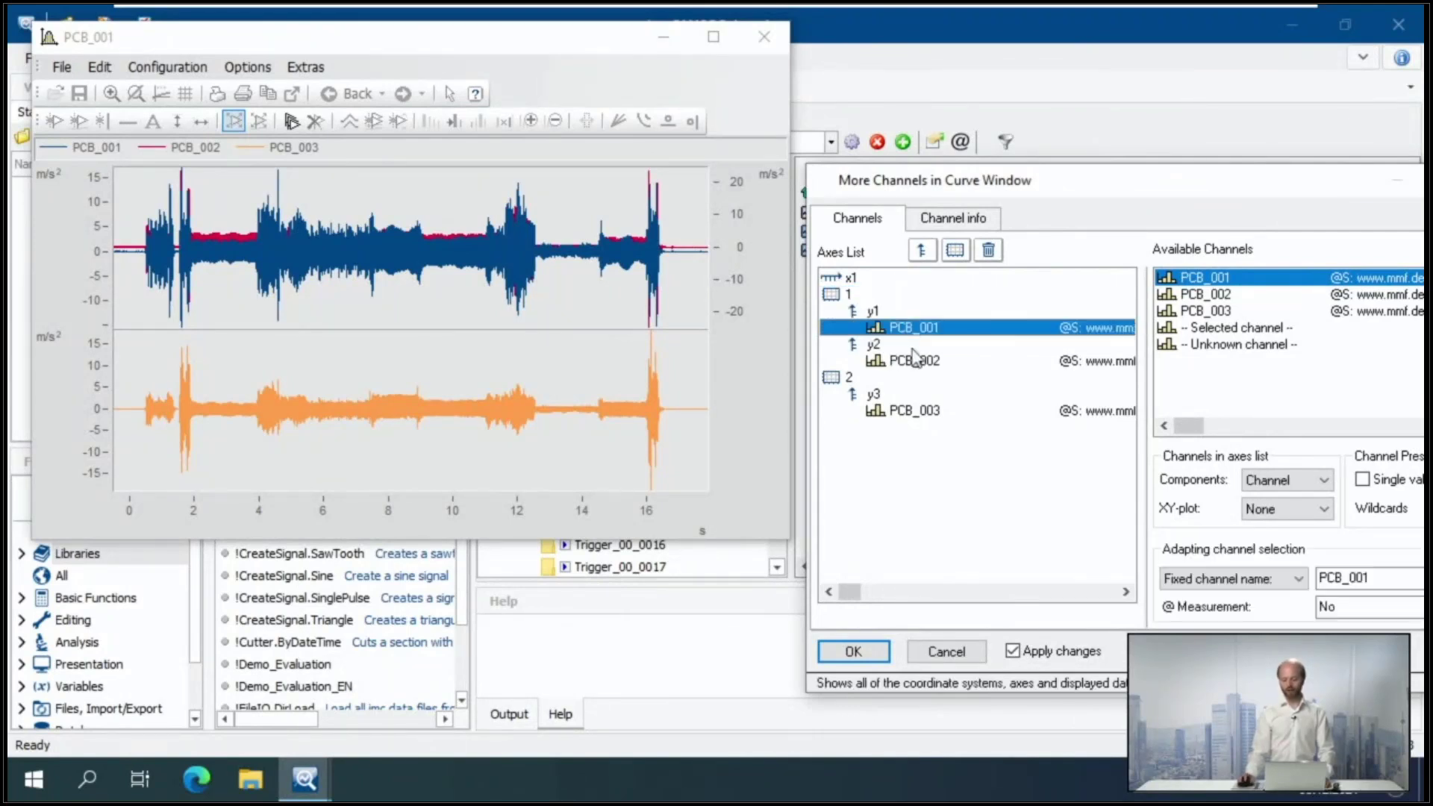
pyautogui.click(910, 344)
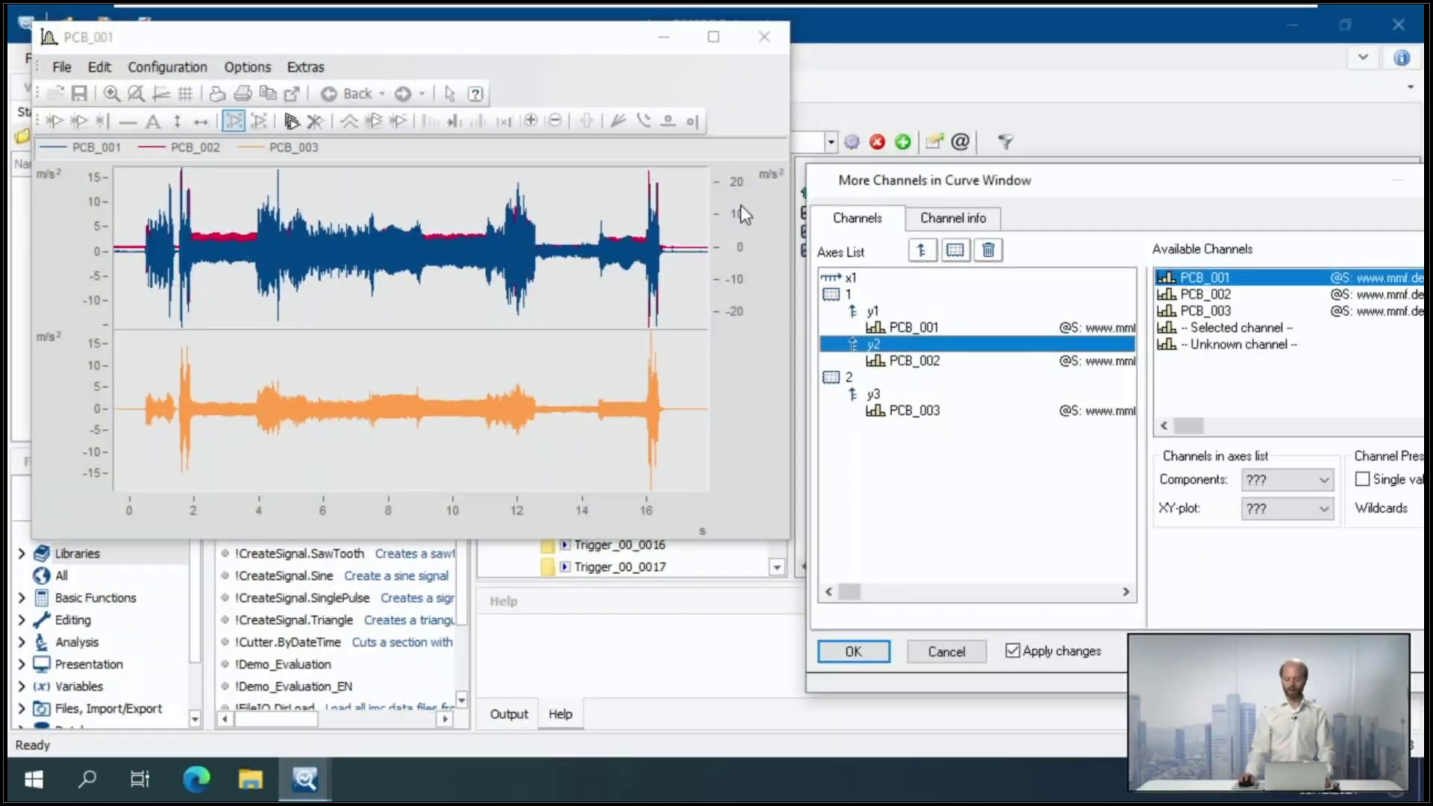
pyautogui.click(881, 384)
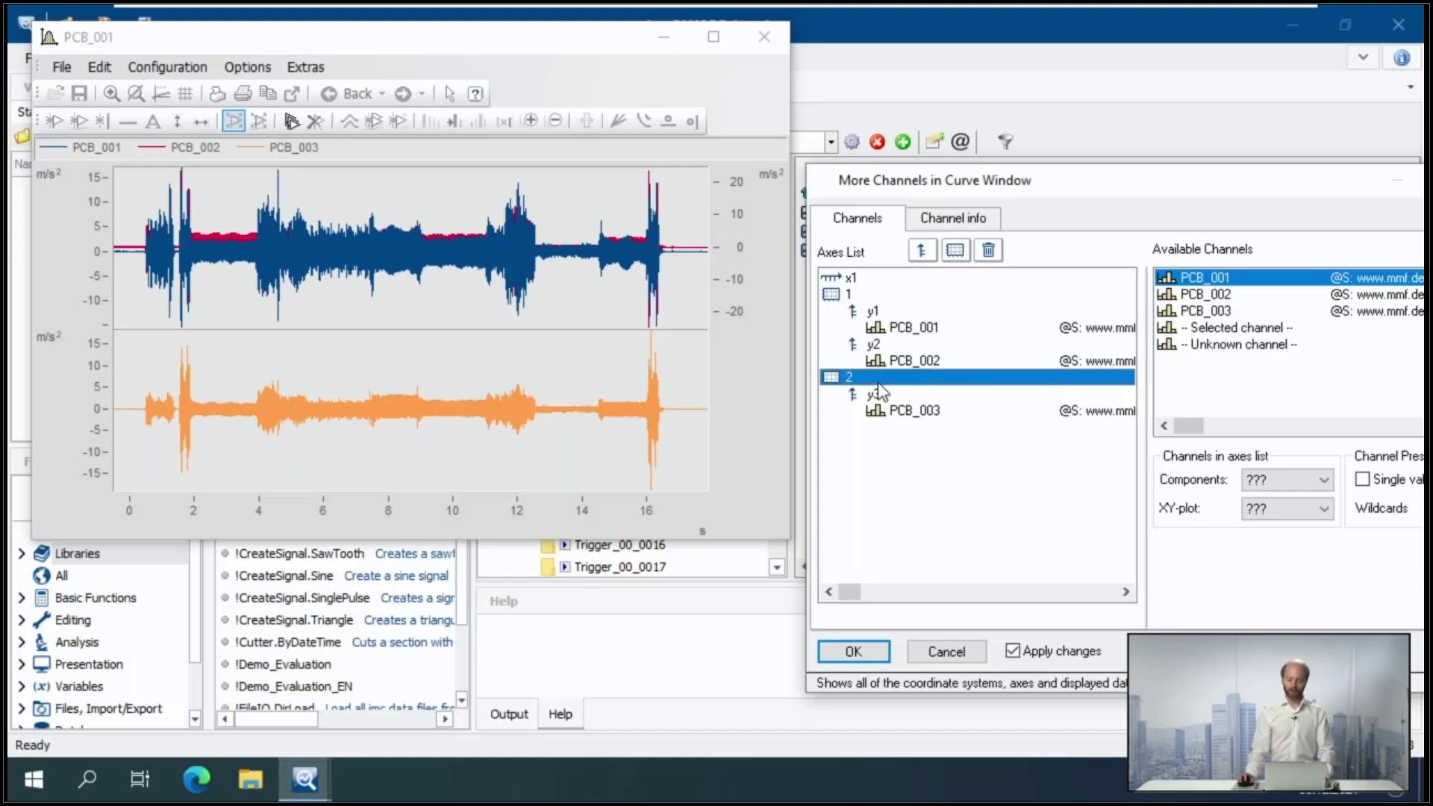
pyautogui.click(883, 394)
pyautogui.click(903, 414)
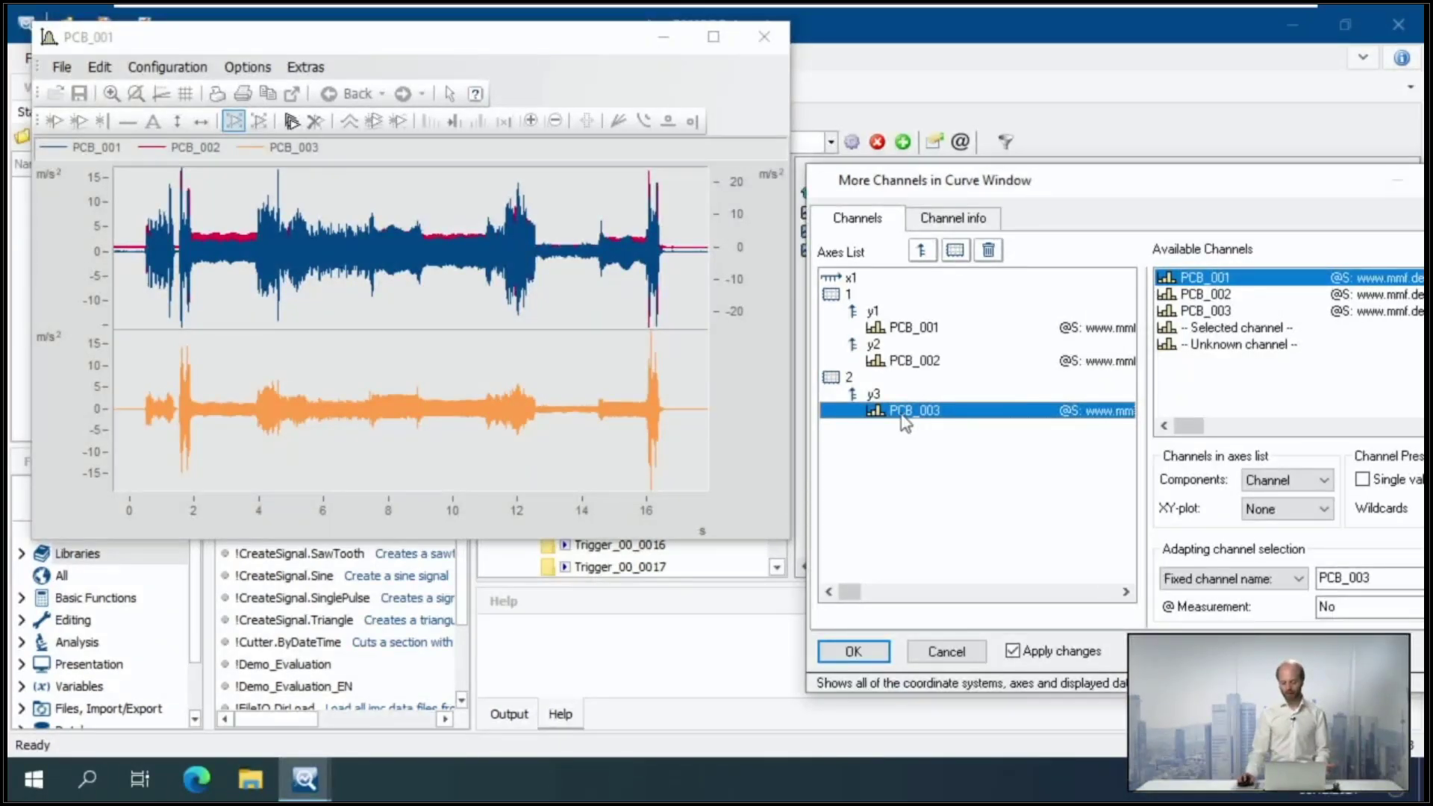
# - Remove the y2 axis from the axes list and insert a new coordinate system for PCB_002 between PCB_001 and PCB_003
pyautogui.click(874, 348)
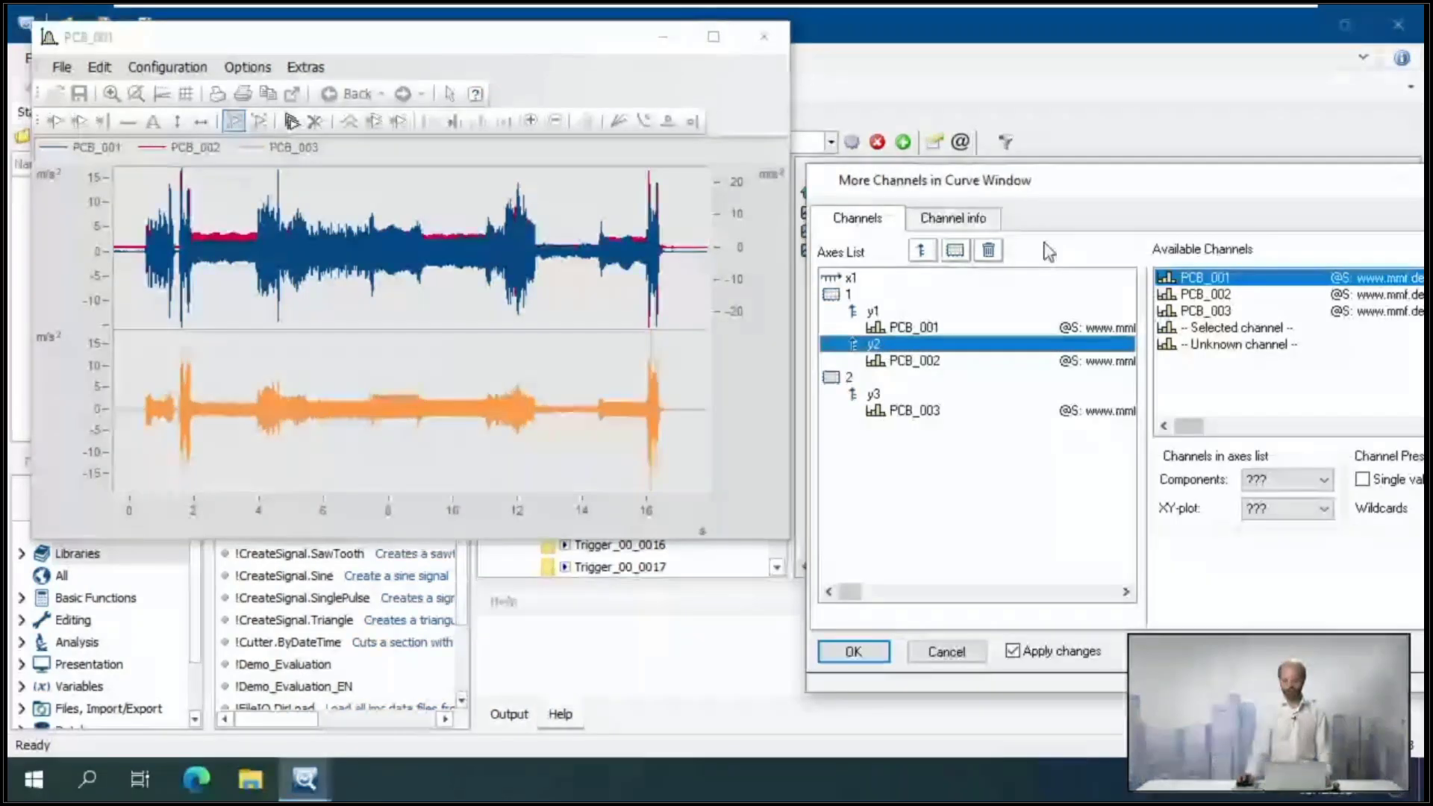
pyautogui.click(987, 250)
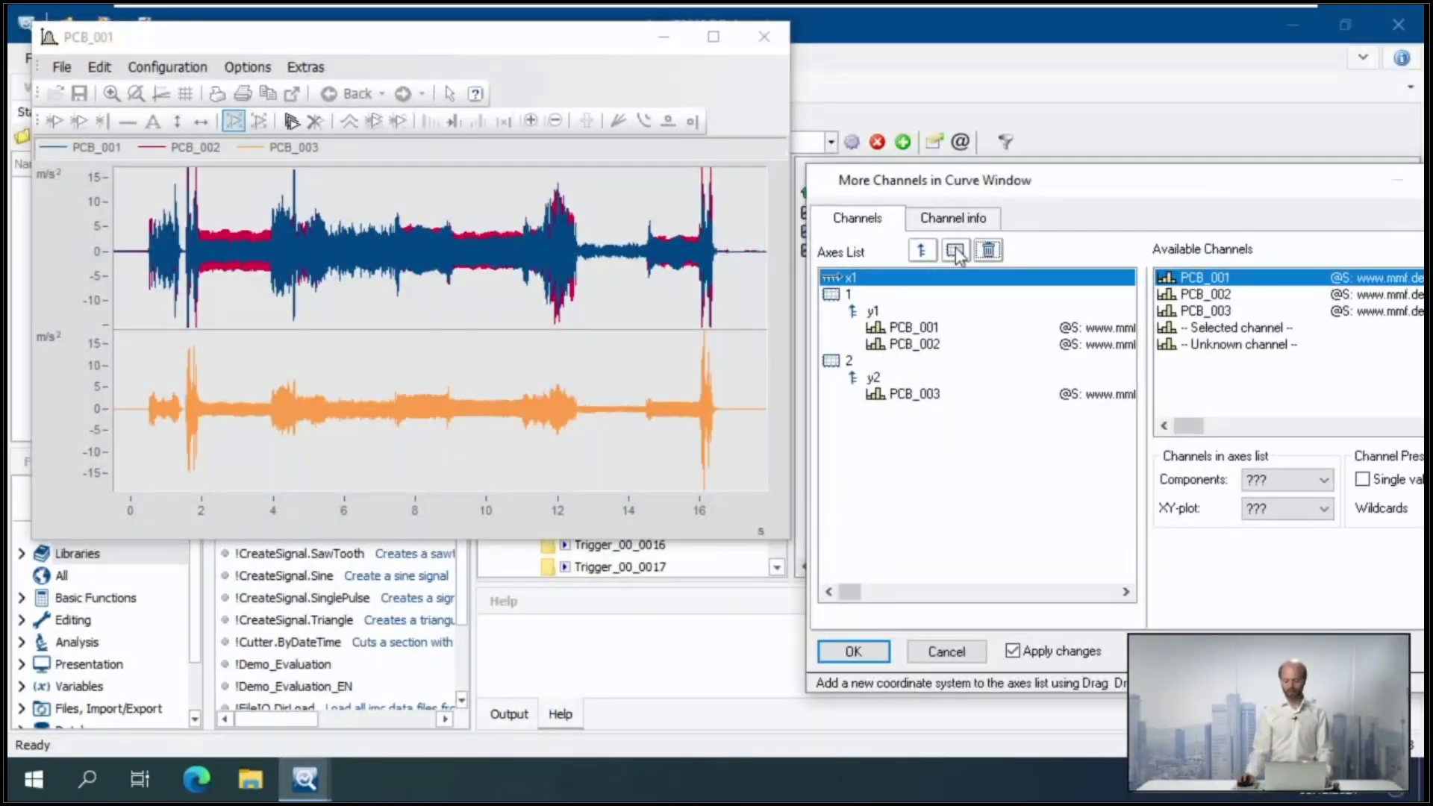
pyautogui.moveTo(955, 249); pyautogui.dragTo(875, 336)
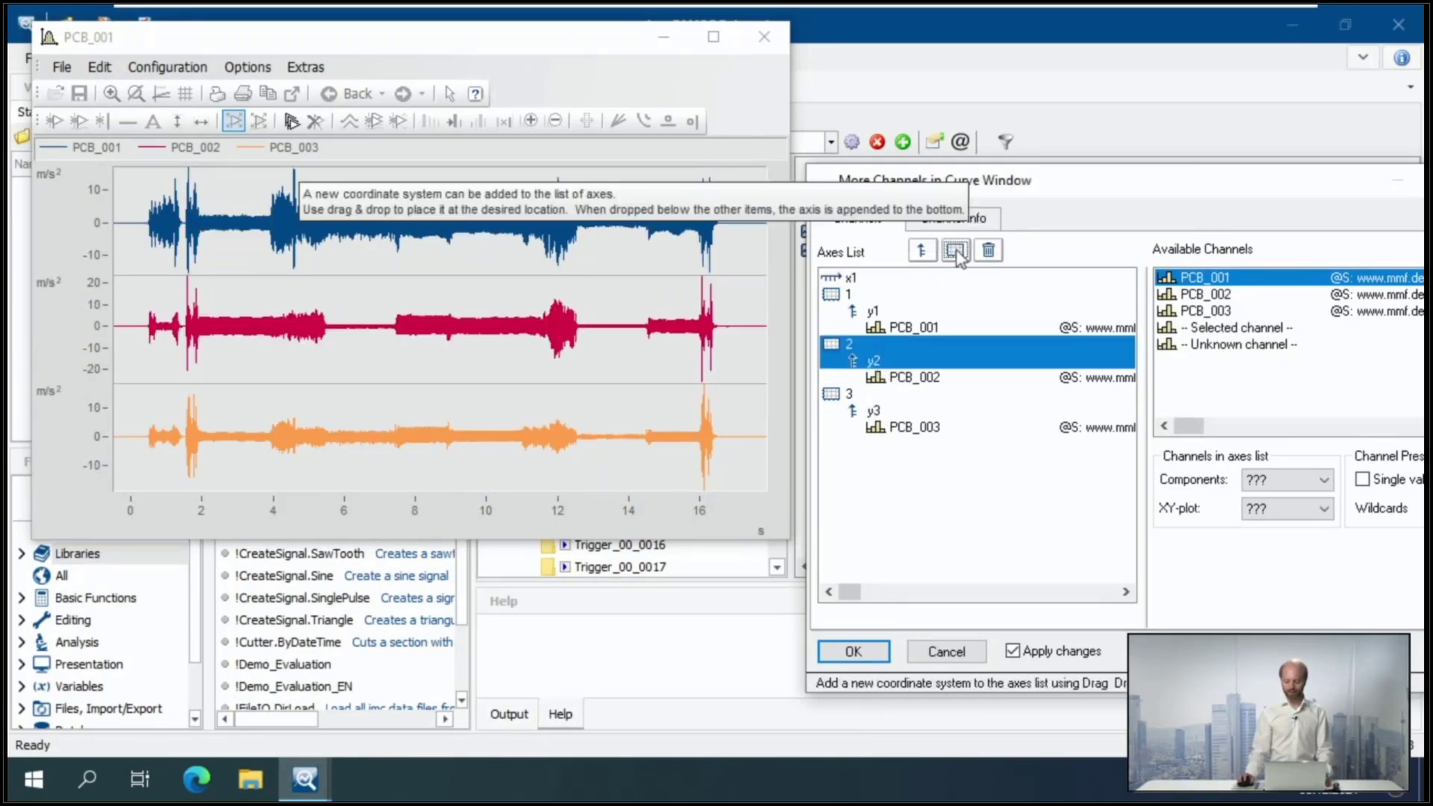
pyautogui.click(876, 509)
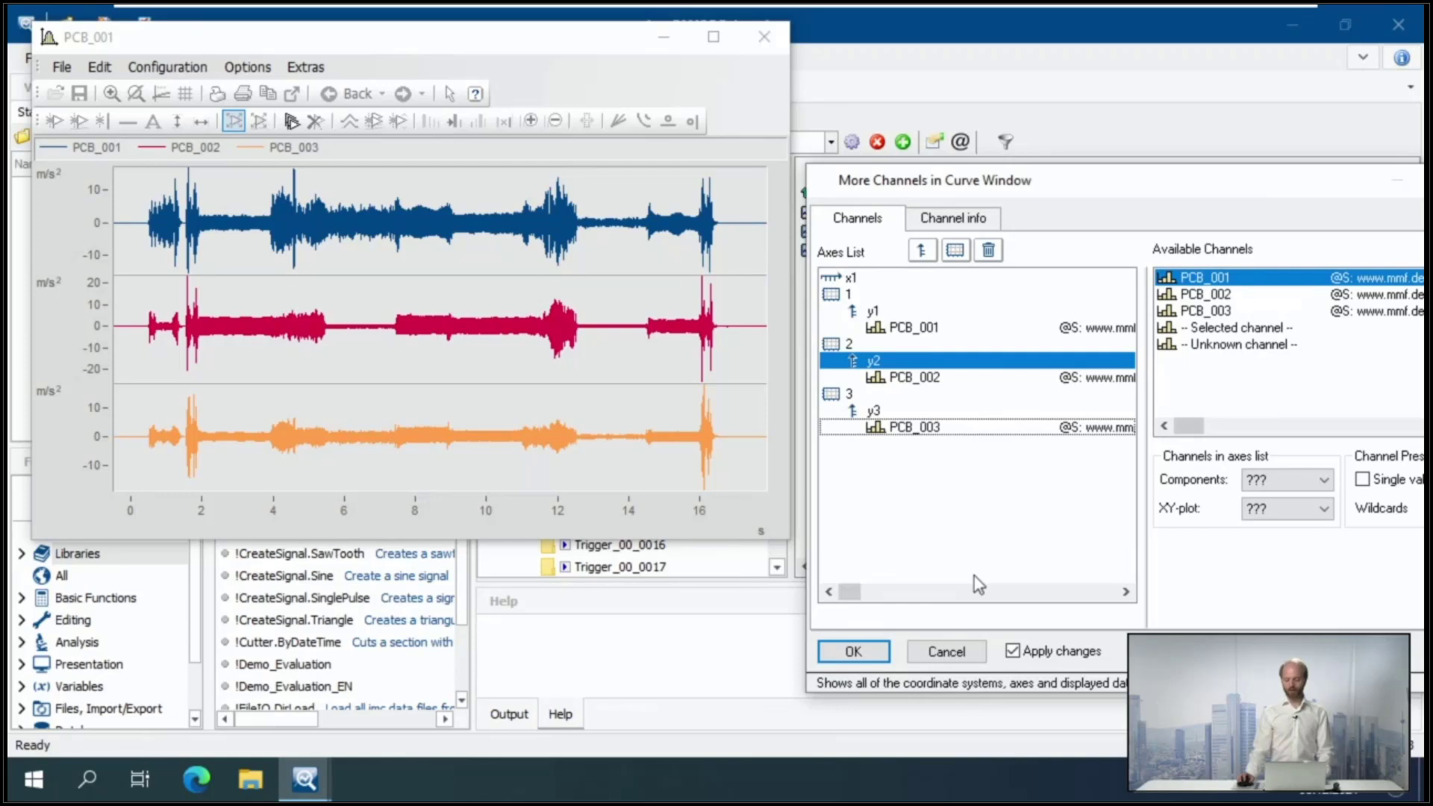
pyautogui.click(853, 651)
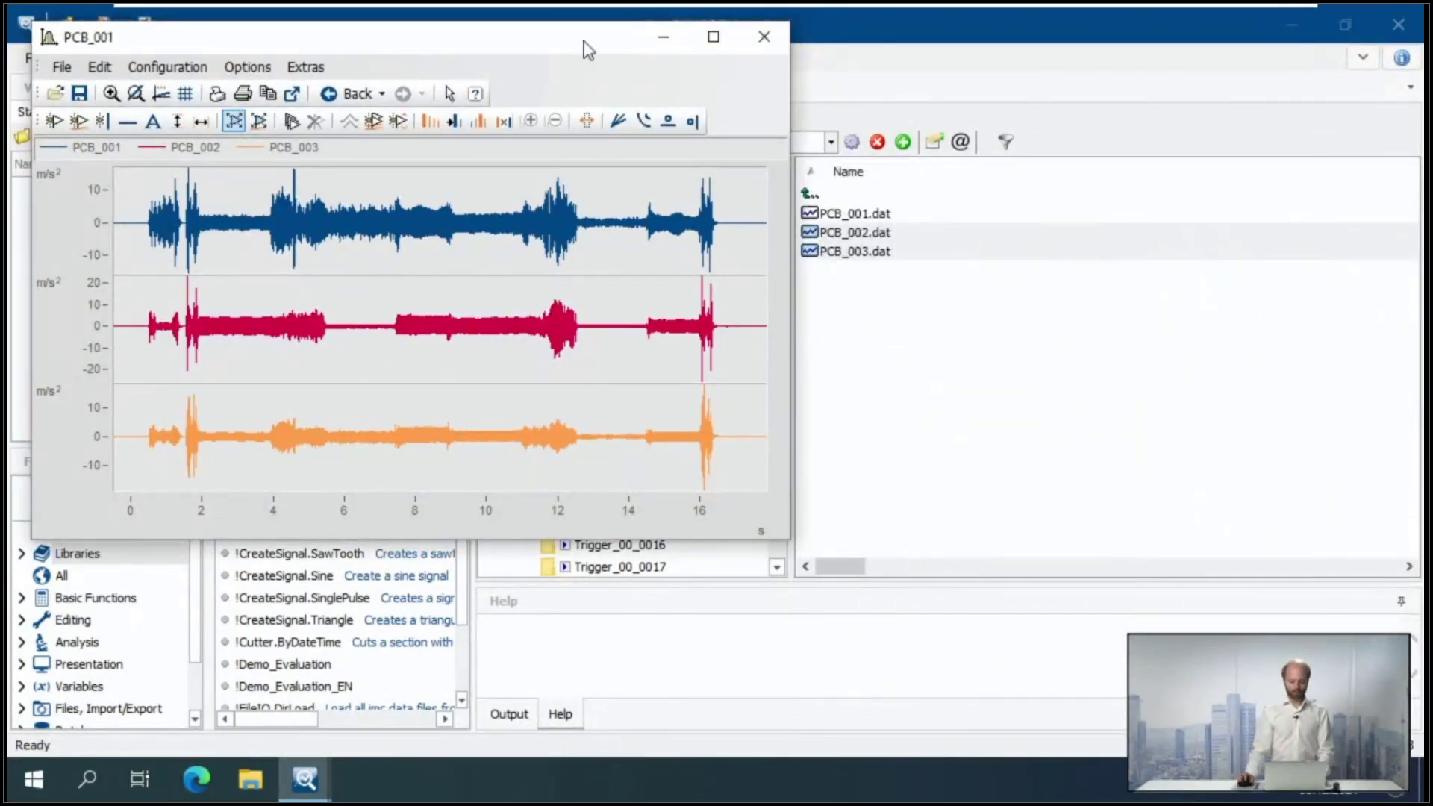
pyautogui.moveTo(585, 45); pyautogui.dragTo(815, 80)
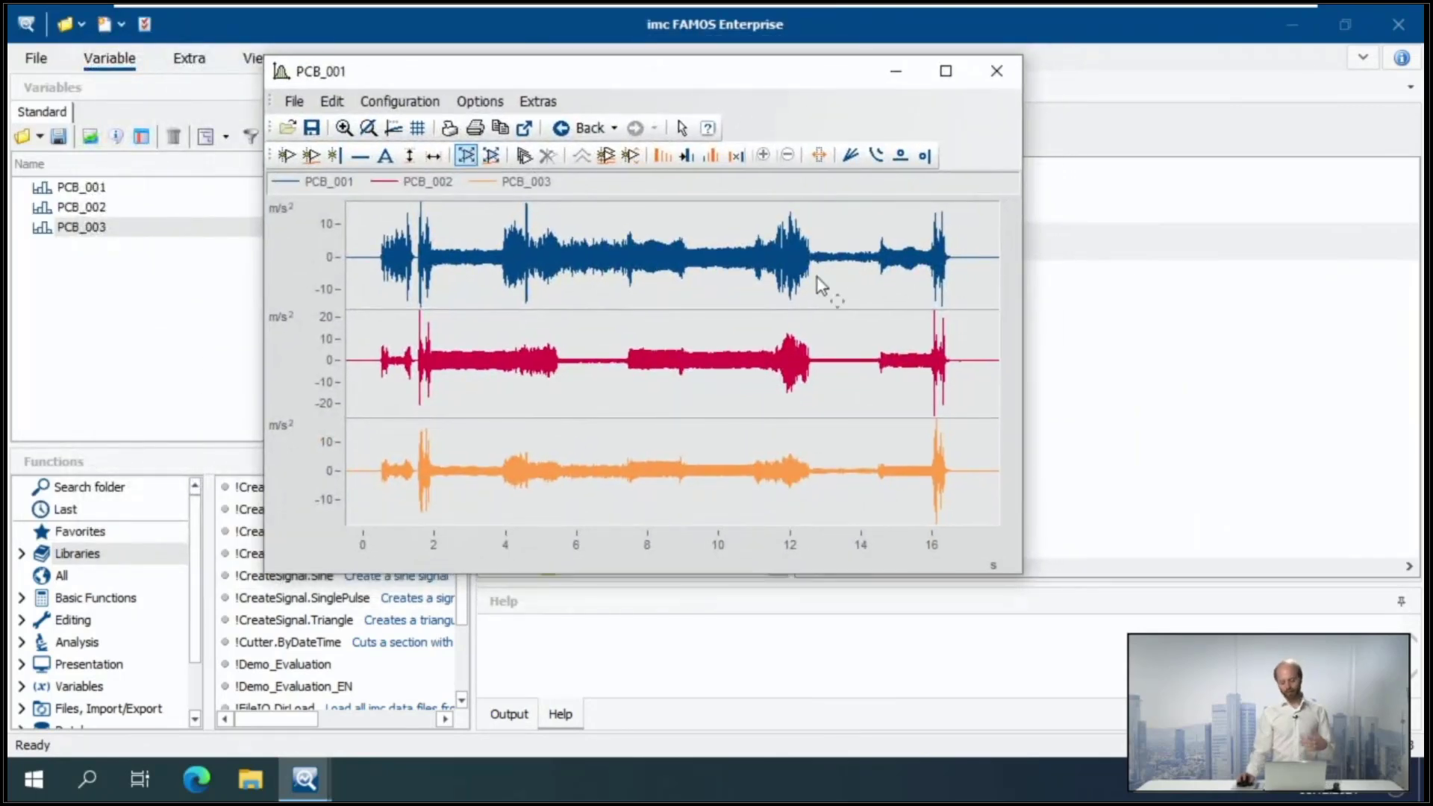
pyautogui.moveTo(332, 233)
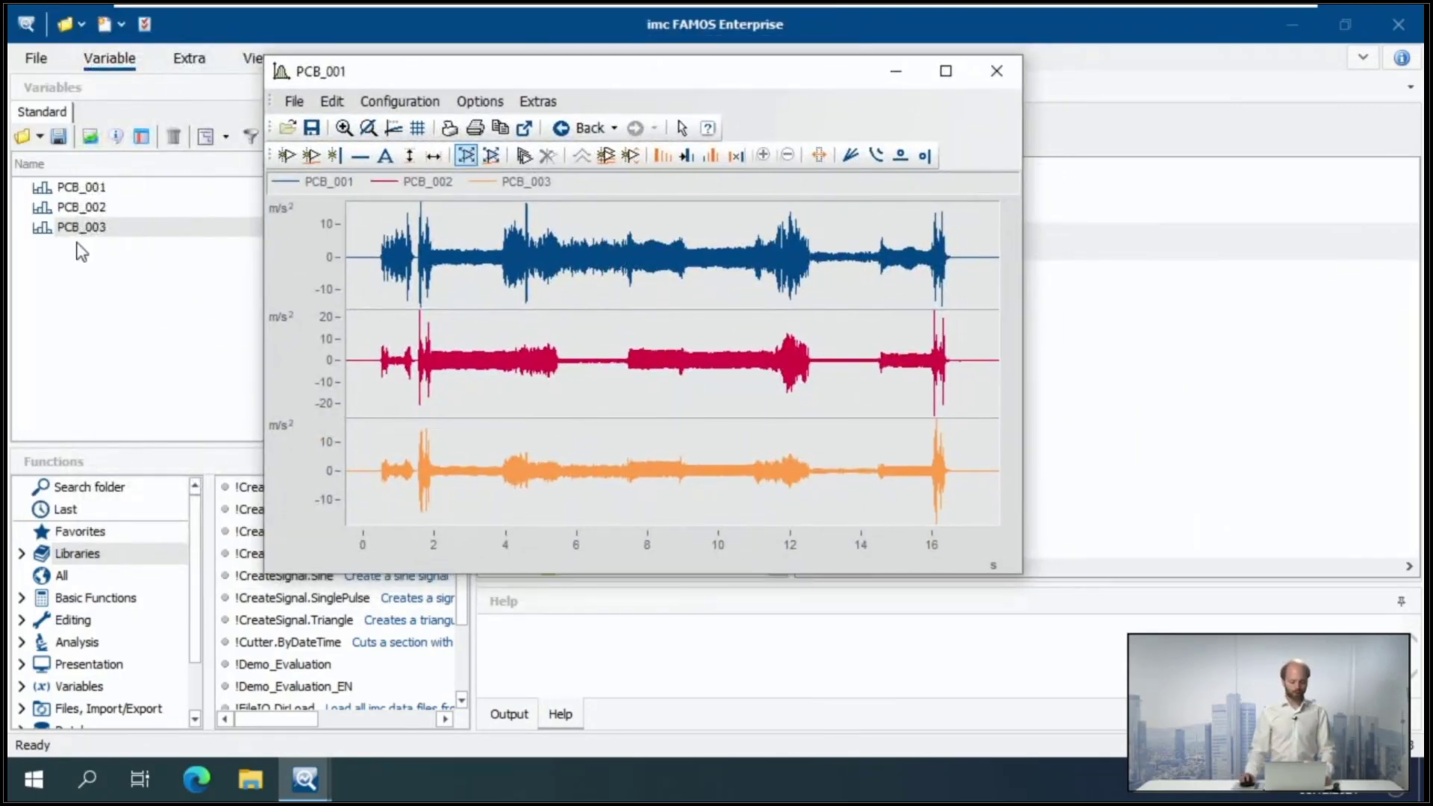